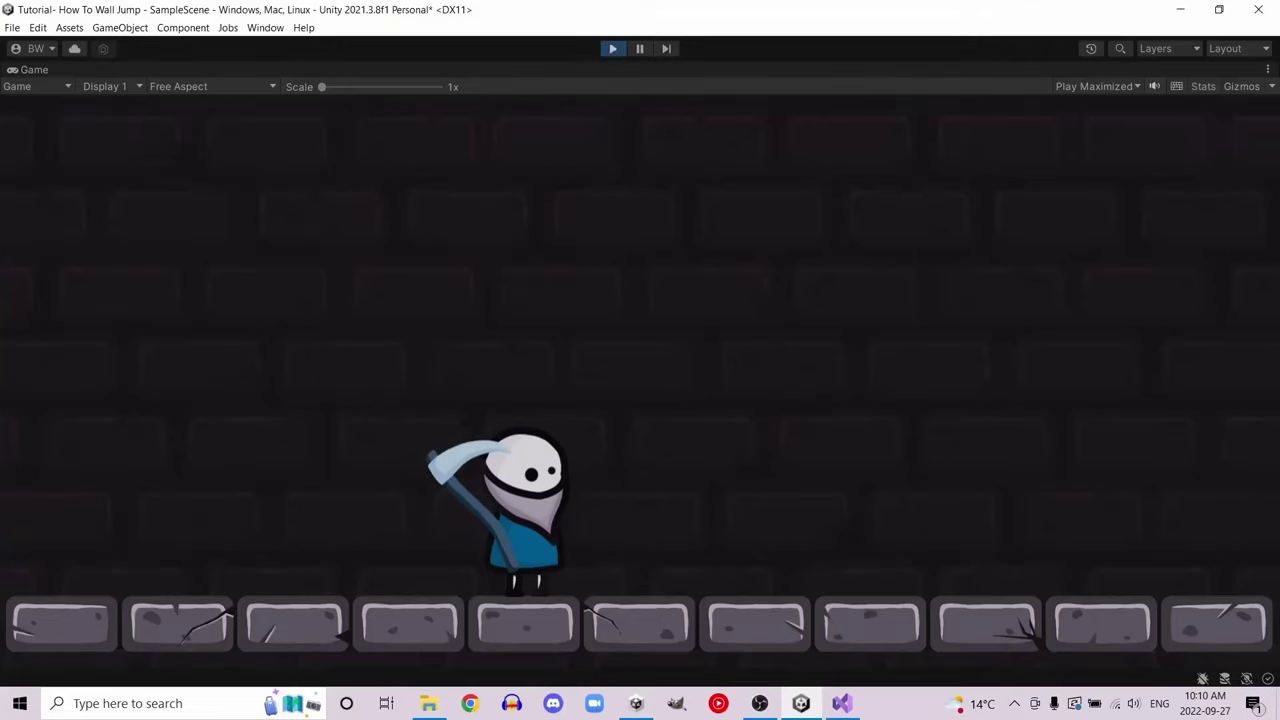
- Walk the demo character left and right and make it jump
{"action": "key", "text": "a"}
{"action": "key", "text": "d"}
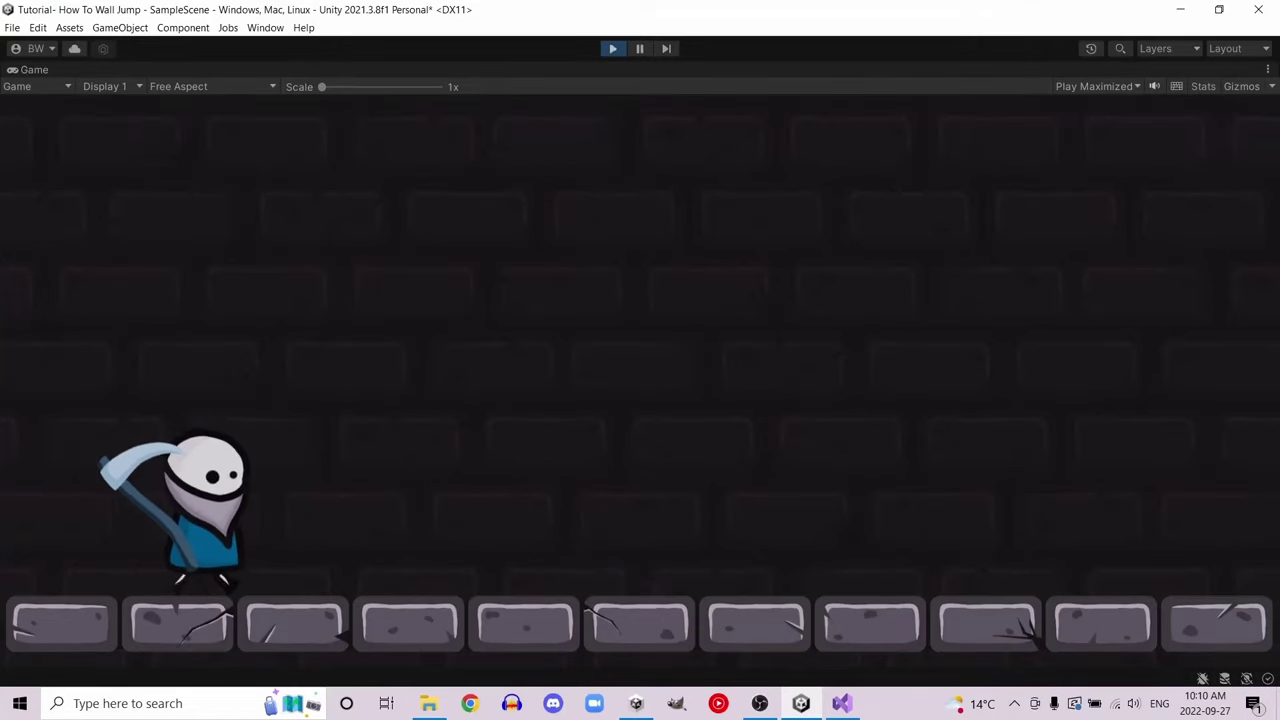
{"action": "key", "text": "space"}
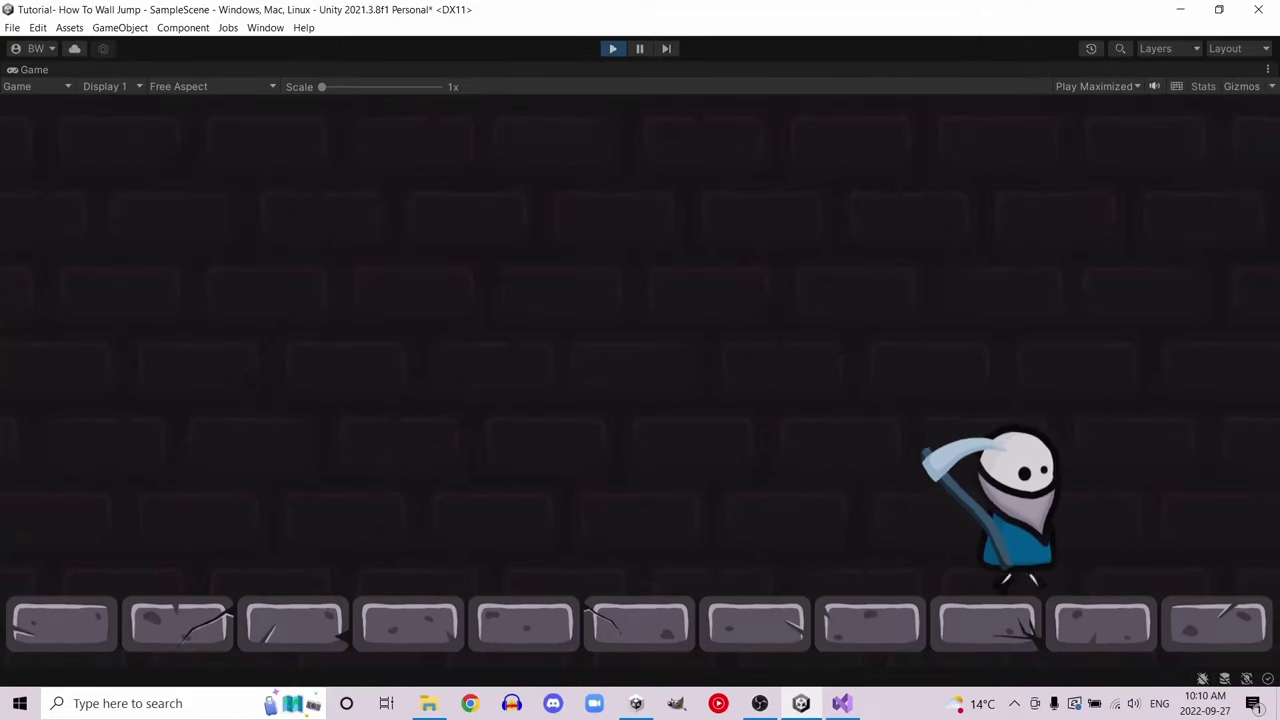
{"action": "key", "text": "a"}
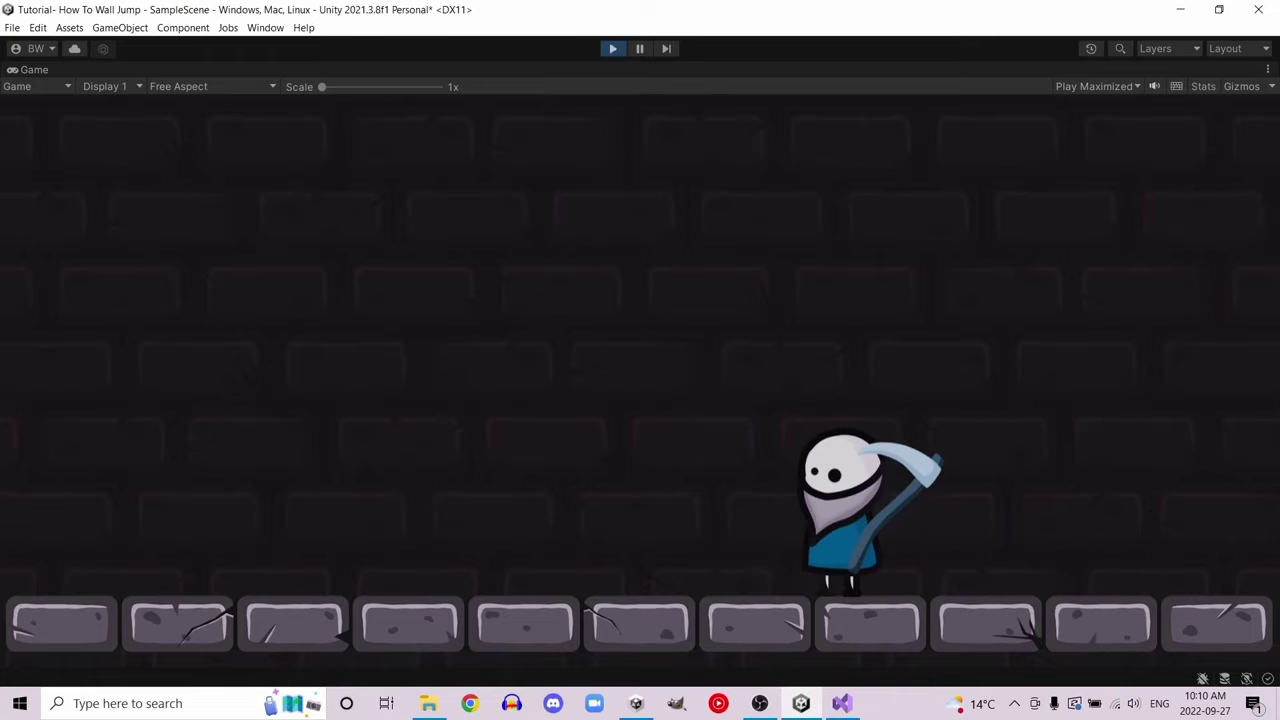
{"action": "key", "text": "a"}
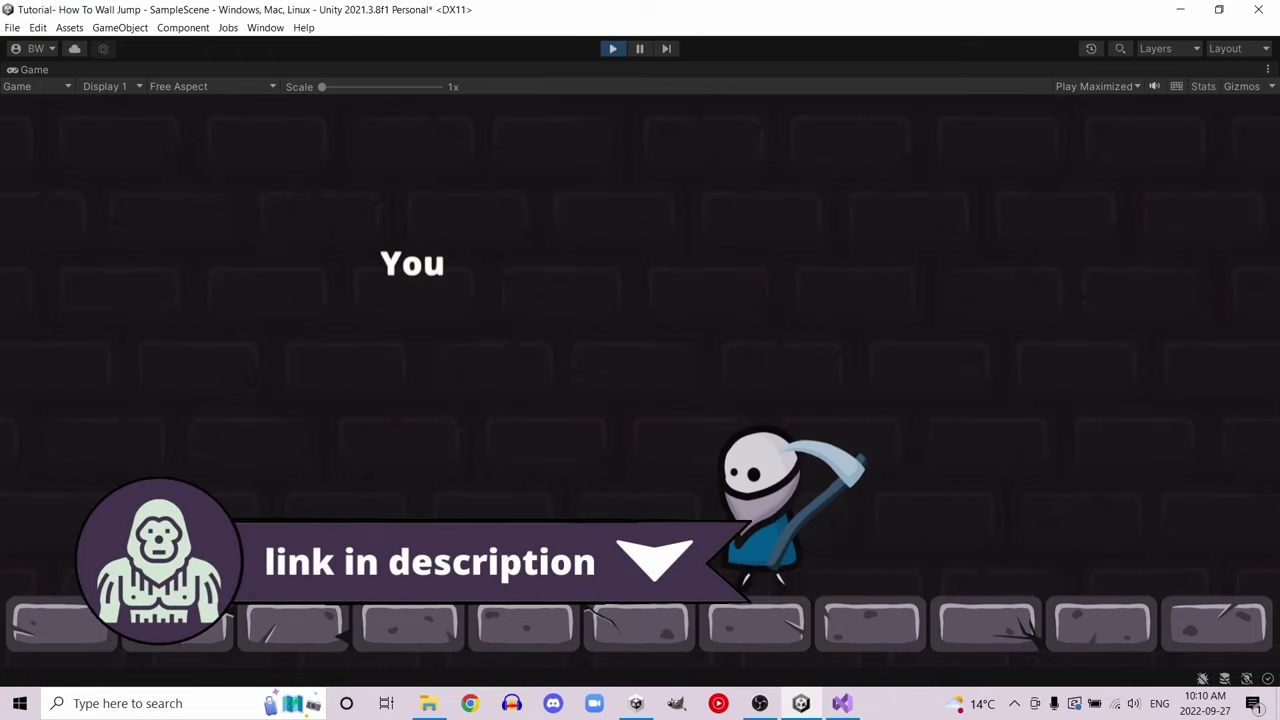
{"action": "key", "text": "space"}
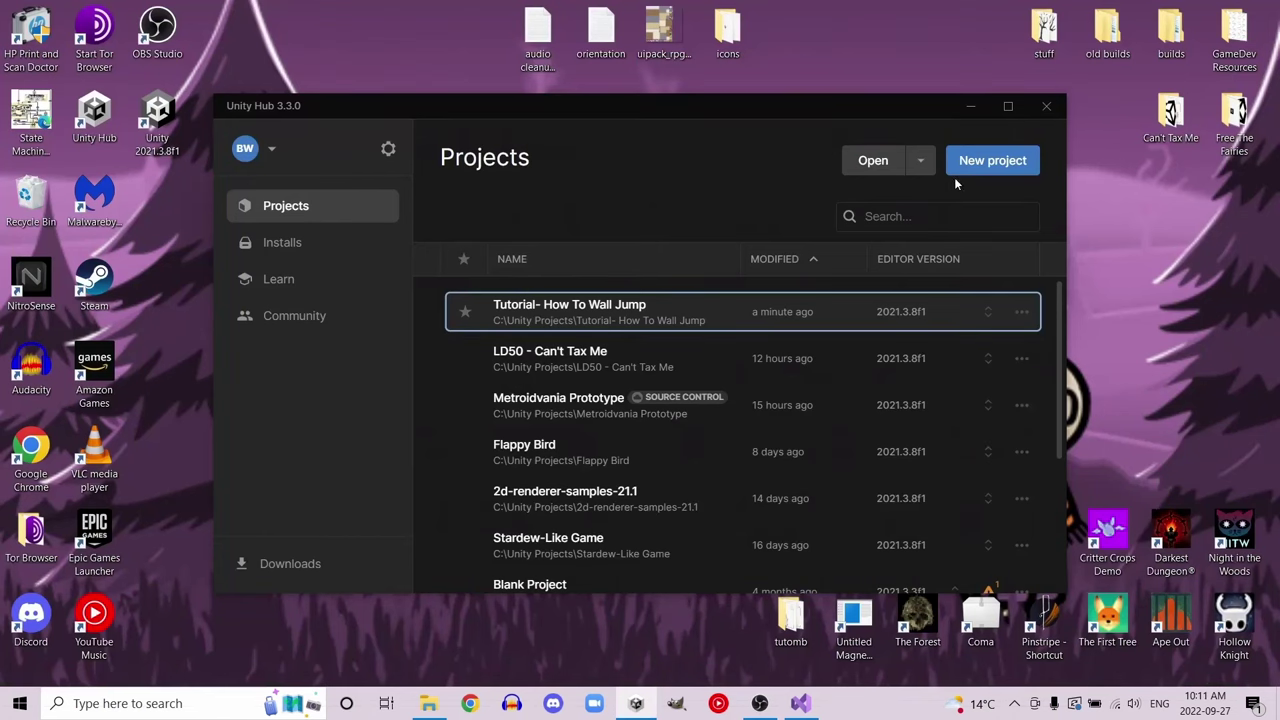
- Start a new project with the 2D (URP) template, named 'Basic Platformer'
{"action": "left_click", "coordinate": [968, 166]}
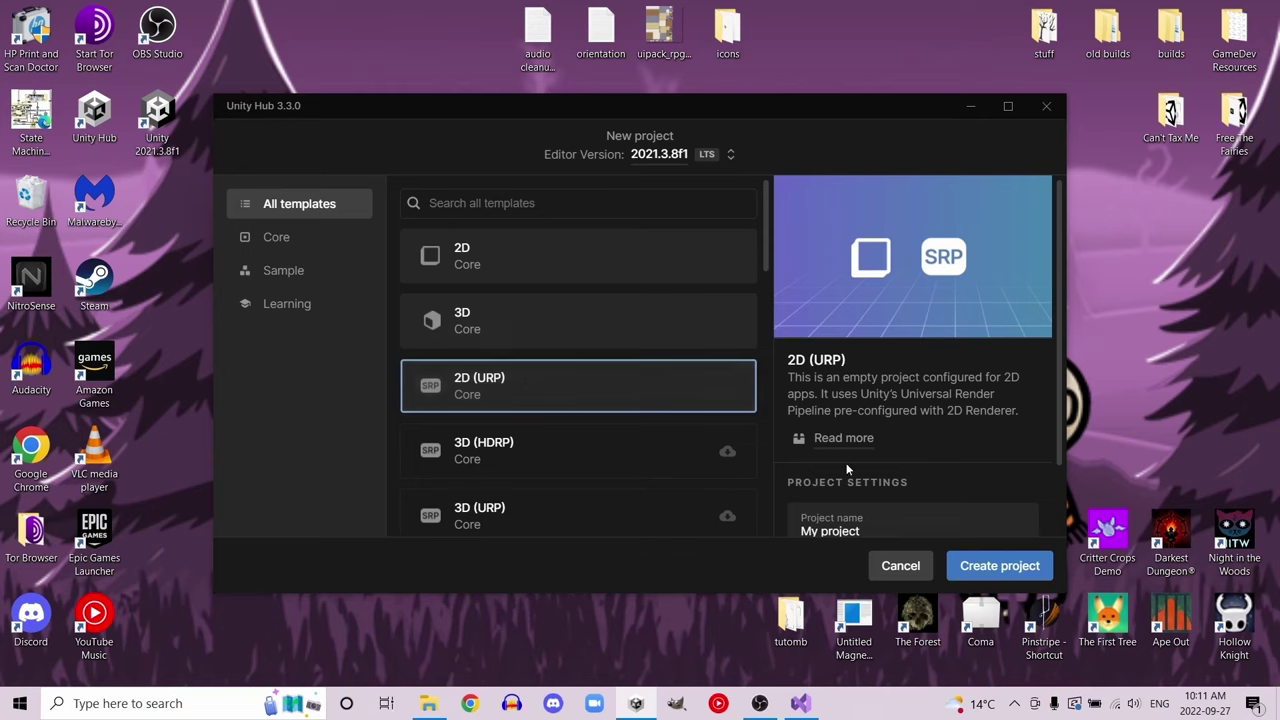
{"action": "left_click", "coordinate": [916, 526]}
{"action": "key", "text": "BackSpace"}
{"action": "key", "text": "BackSpace"}
{"action": "key", "text": "BackSpace"}
{"action": "key", "text": "BackSpace"}
{"action": "key", "text": "BackSpace"}
{"action": "key", "text": "BackSpace"}
{"action": "key", "text": "BackSpace"}
{"action": "key", "text": "BackSpace"}
{"action": "key", "text": "BackSpace"}
{"action": "key", "text": "BackSpace"}
{"action": "type", "text": "Basic "}
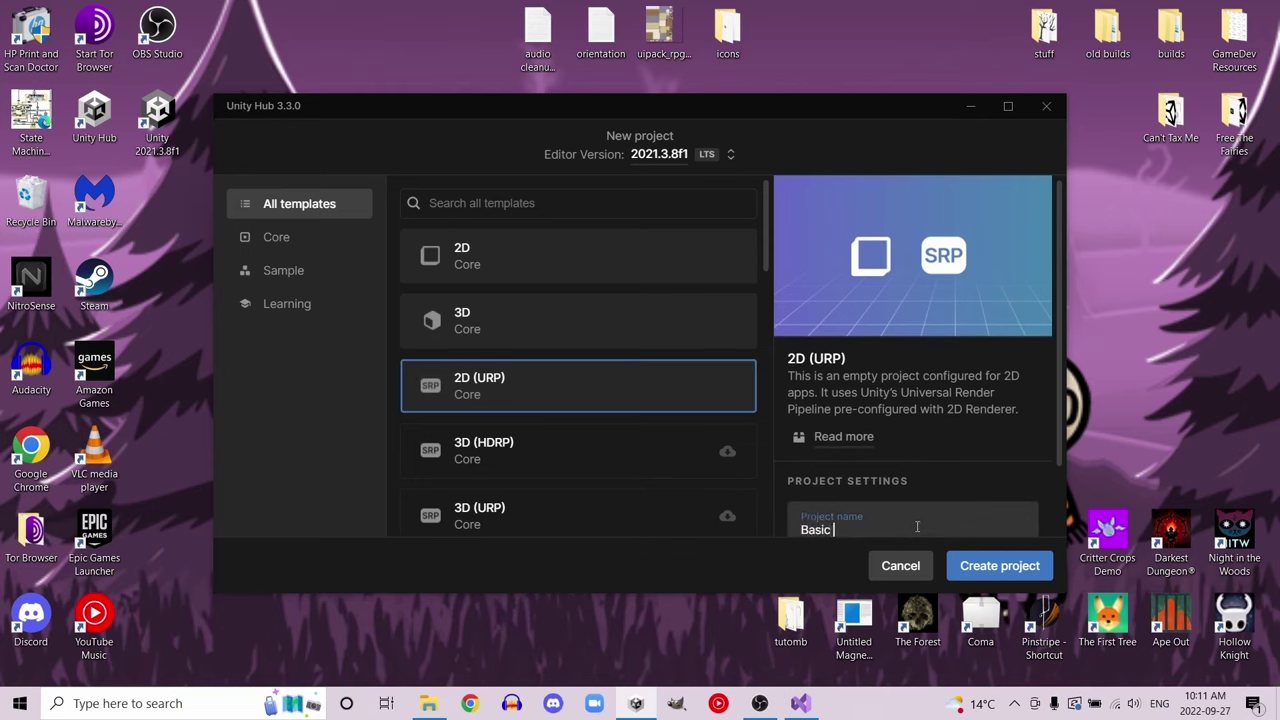
{"action": "type", "text": "Platformer"}
{"action": "scroll", "coordinate": [920, 478], "scroll_direction": "down", "scroll_amount": 2}
{"action": "left_click", "coordinate": [1000, 565]}
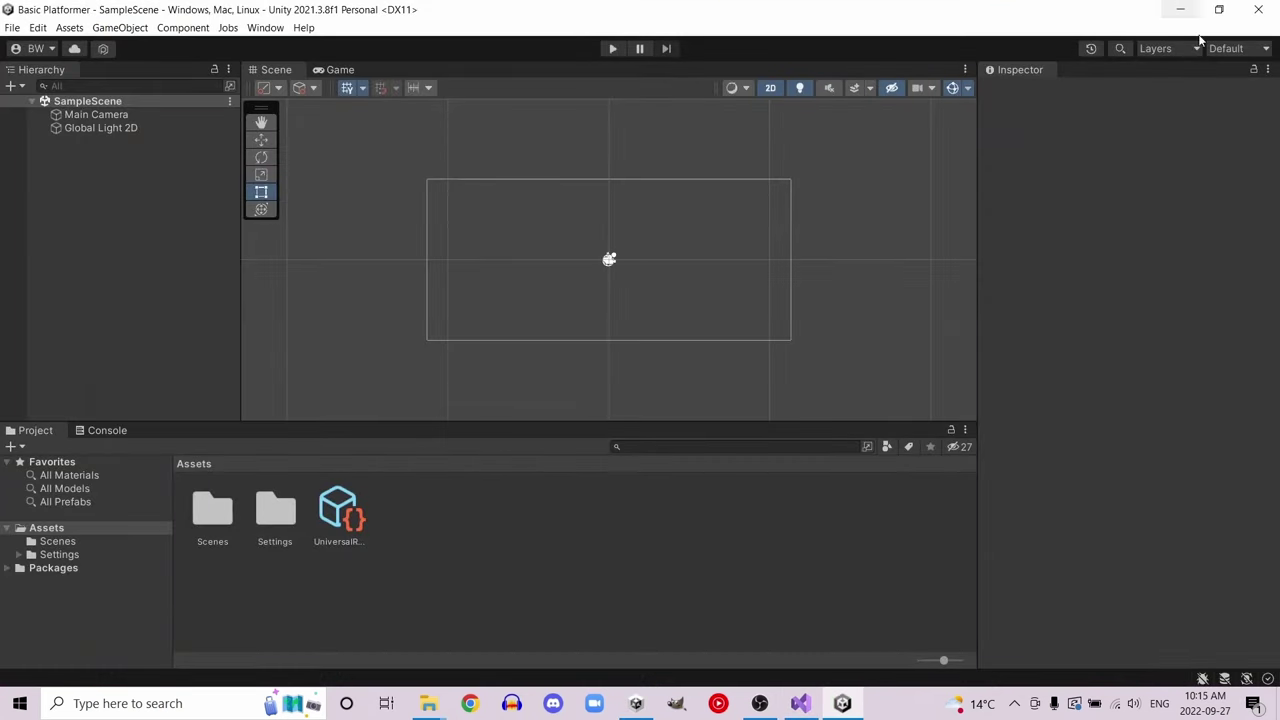
- Switch to the 2 by 3 layout and dock the Project panel under the Hierarchy
{"action": "left_click", "coordinate": [1212, 48]}
{"action": "left_click", "coordinate": [1170, 63]}
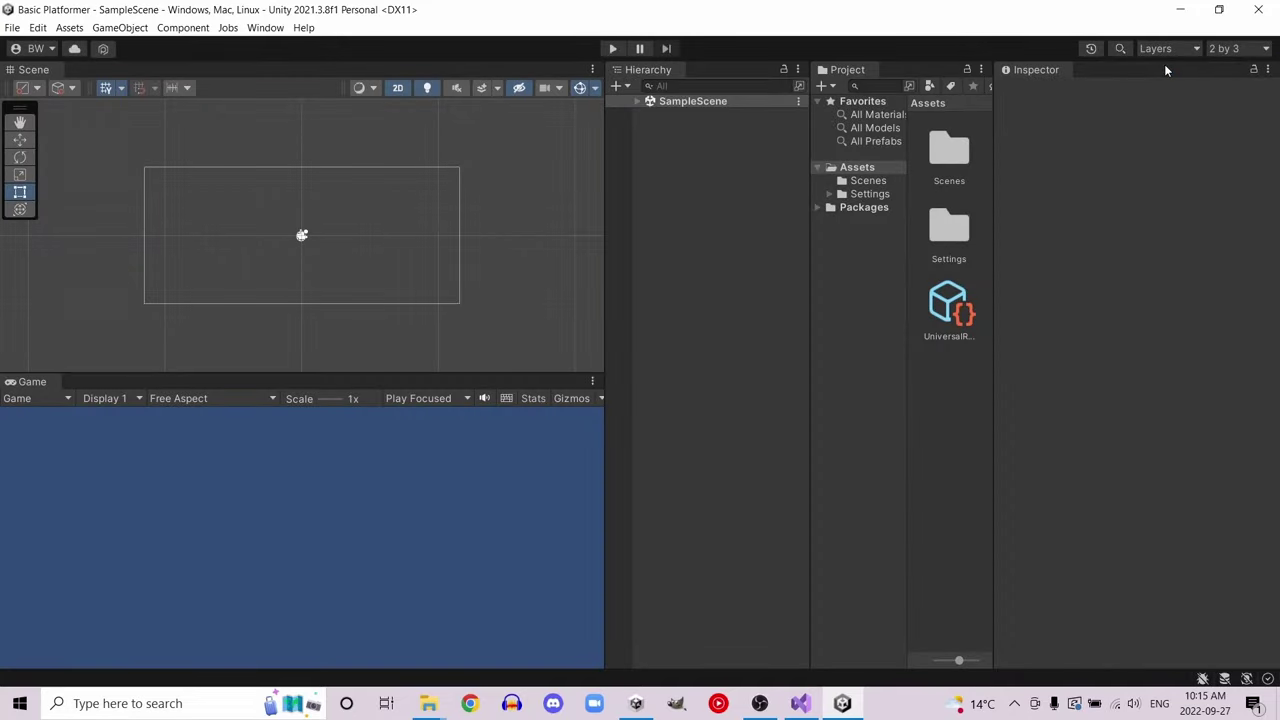
{"action": "left_click_drag", "start_coordinate": [842, 70], "coordinate": [621, 489]}
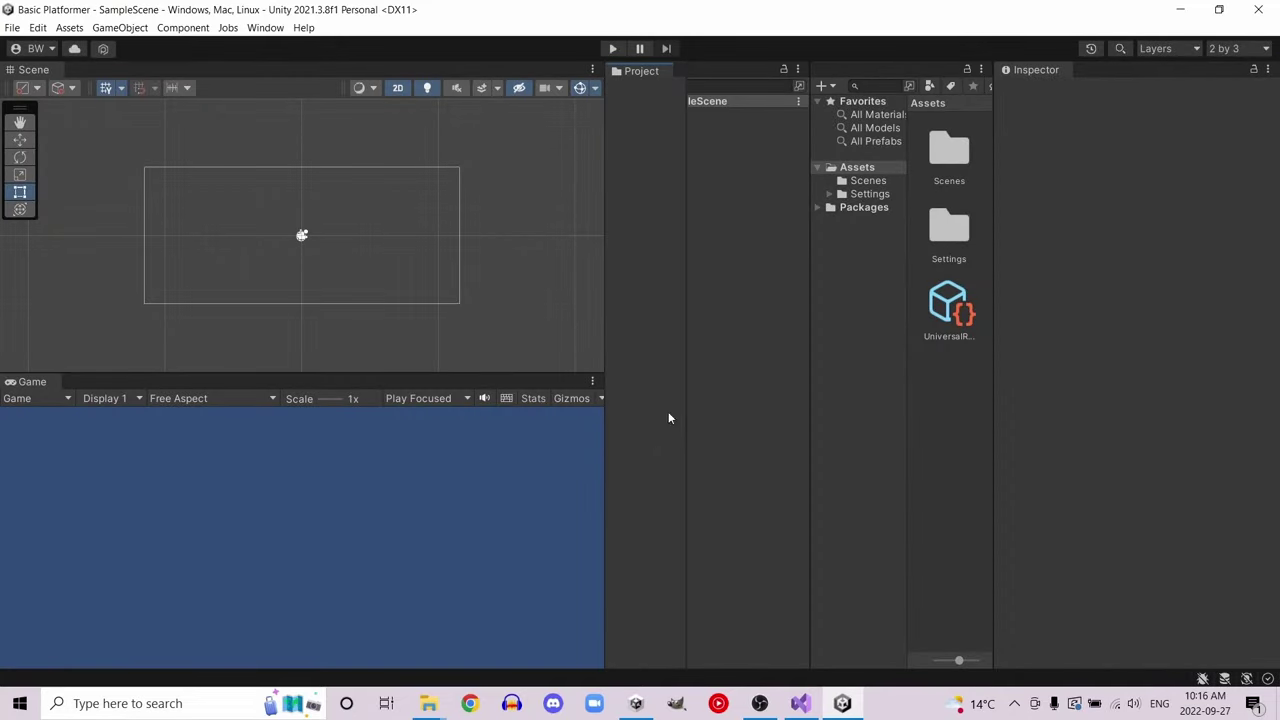
{"action": "left_click_drag", "start_coordinate": [669, 418], "coordinate": [694, 469]}
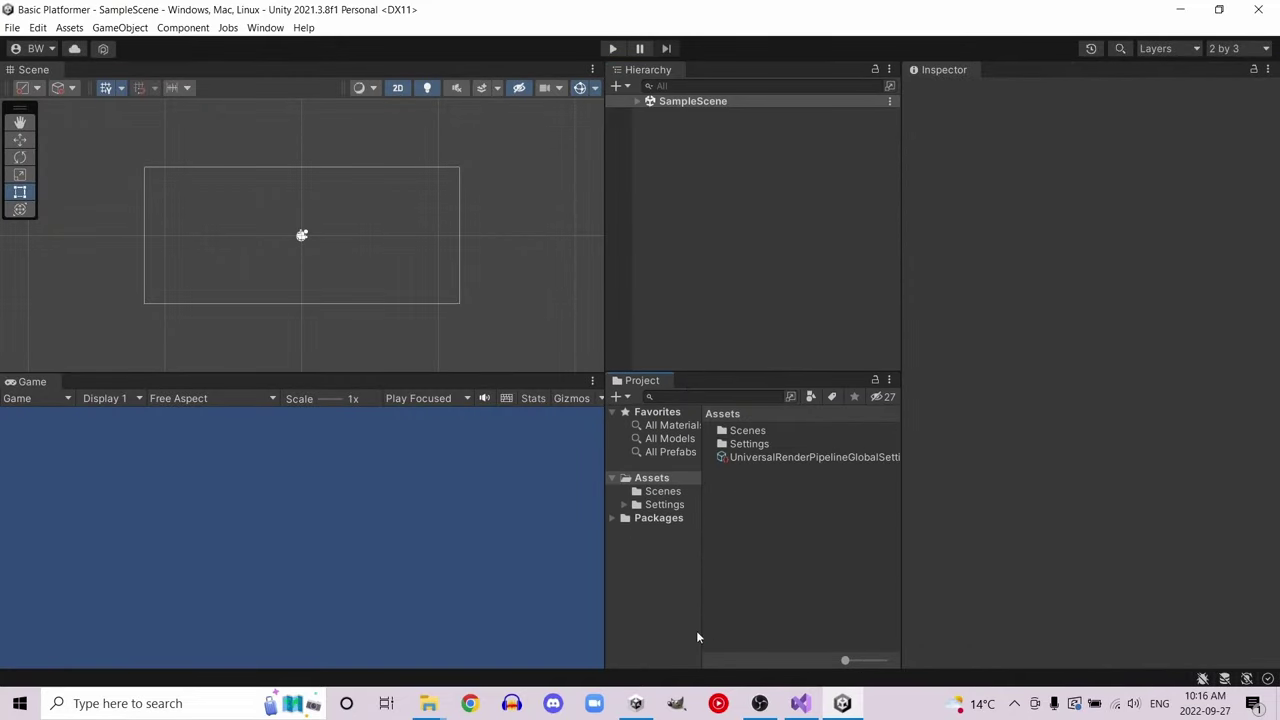
- Create a Sprites folder in Assets, then open Tutorial Asset Pack > Player
{"action": "right_click", "coordinate": [760, 532]}
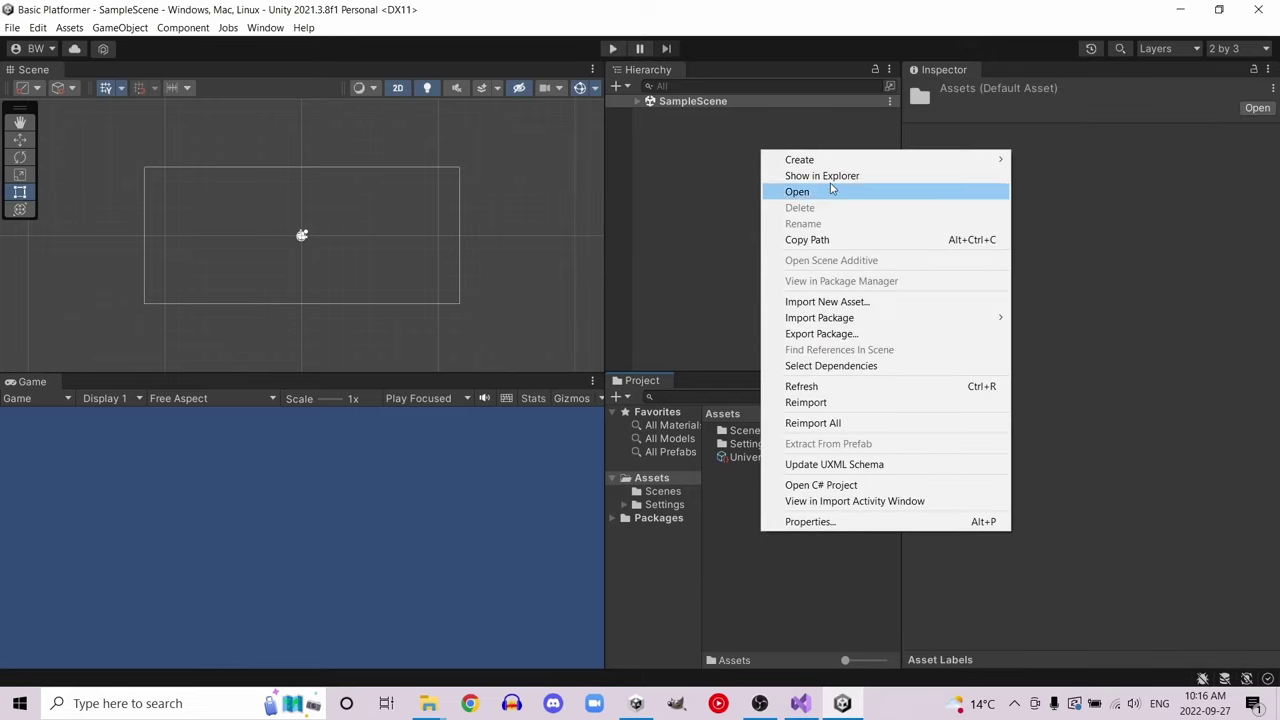
{"action": "mouse_move", "coordinate": [800, 159]}
{"action": "left_click", "coordinate": [1040, 27]}
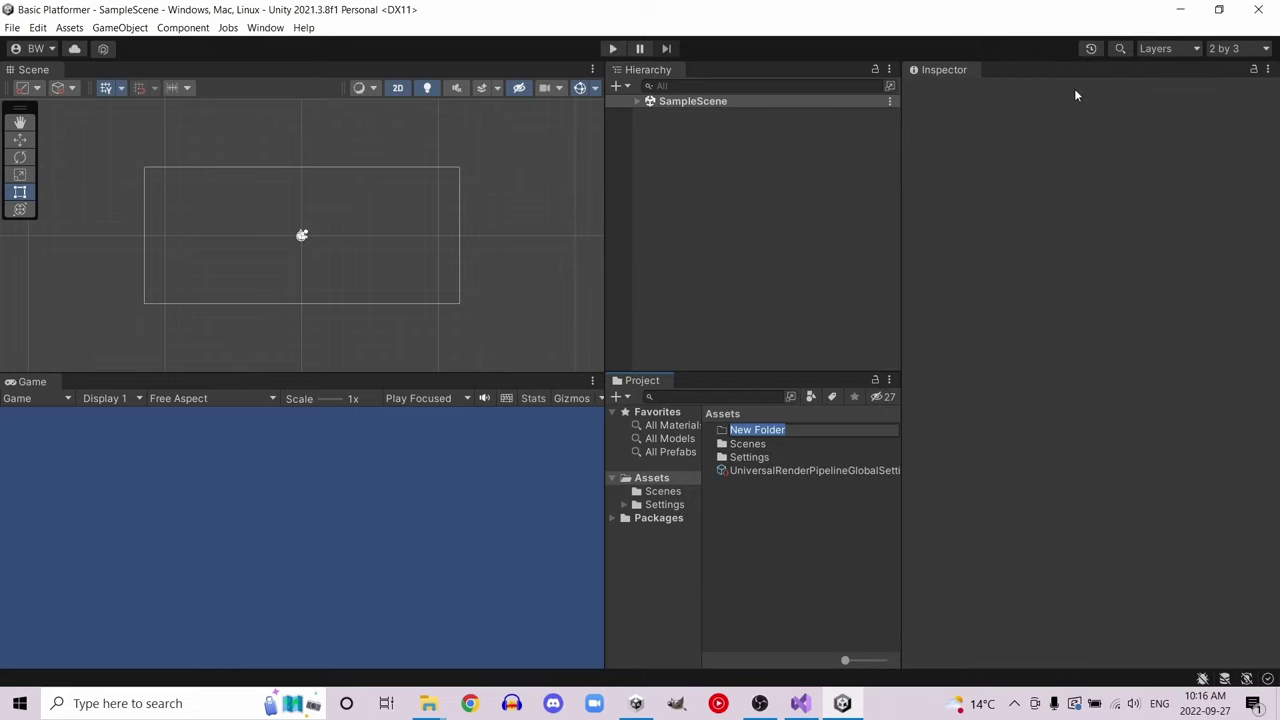
{"action": "type", "text": "Sprites"}
{"action": "key", "text": "Return"}
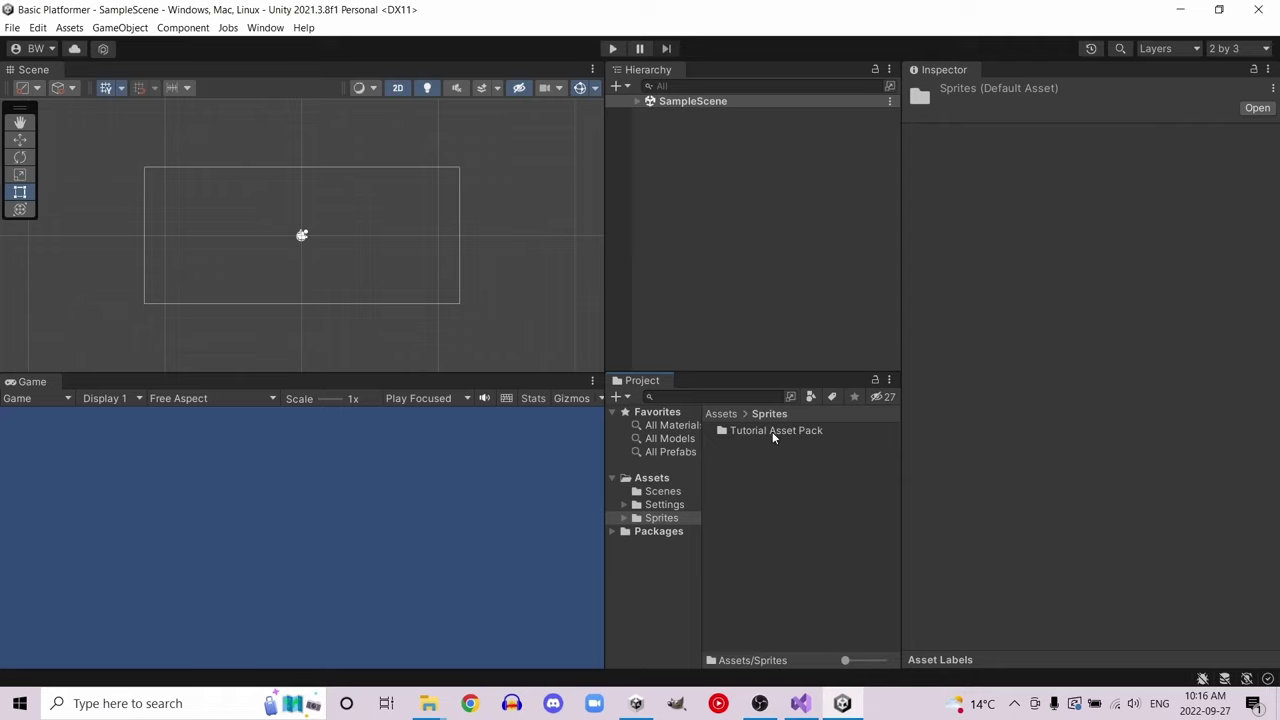
{"action": "double_click", "coordinate": [772, 431]}
{"action": "double_click", "coordinate": [743, 495]}
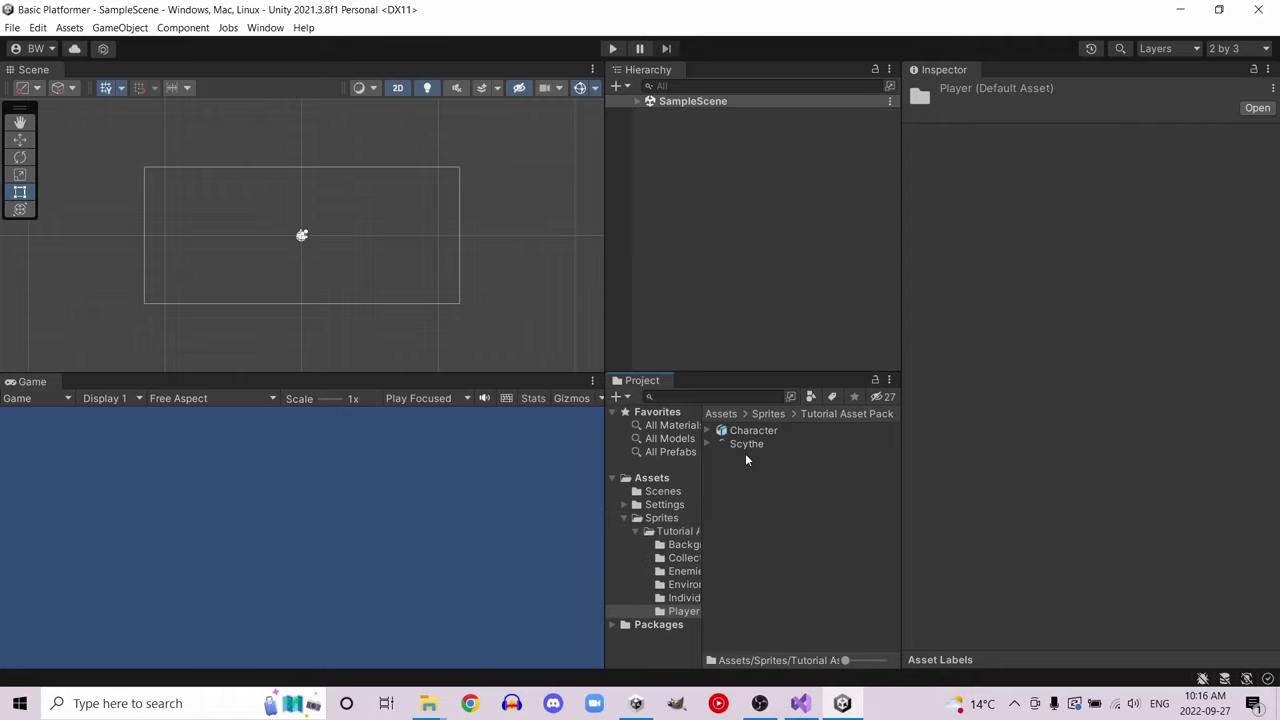
- Add the Character to the scene and inspect the Scythe and Character import settings
{"action": "left_click_drag", "start_coordinate": [747, 430], "coordinate": [700, 201]}
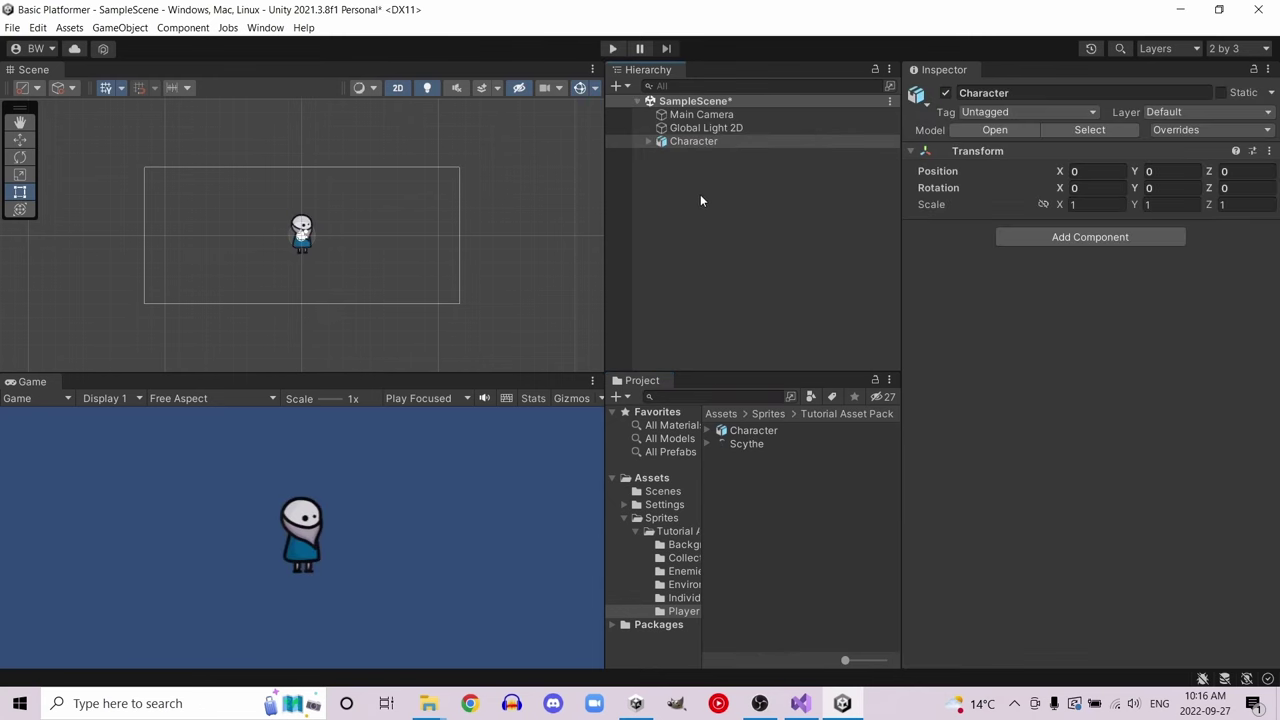
{"action": "key", "text": "f"}
{"action": "left_click", "coordinate": [752, 444]}
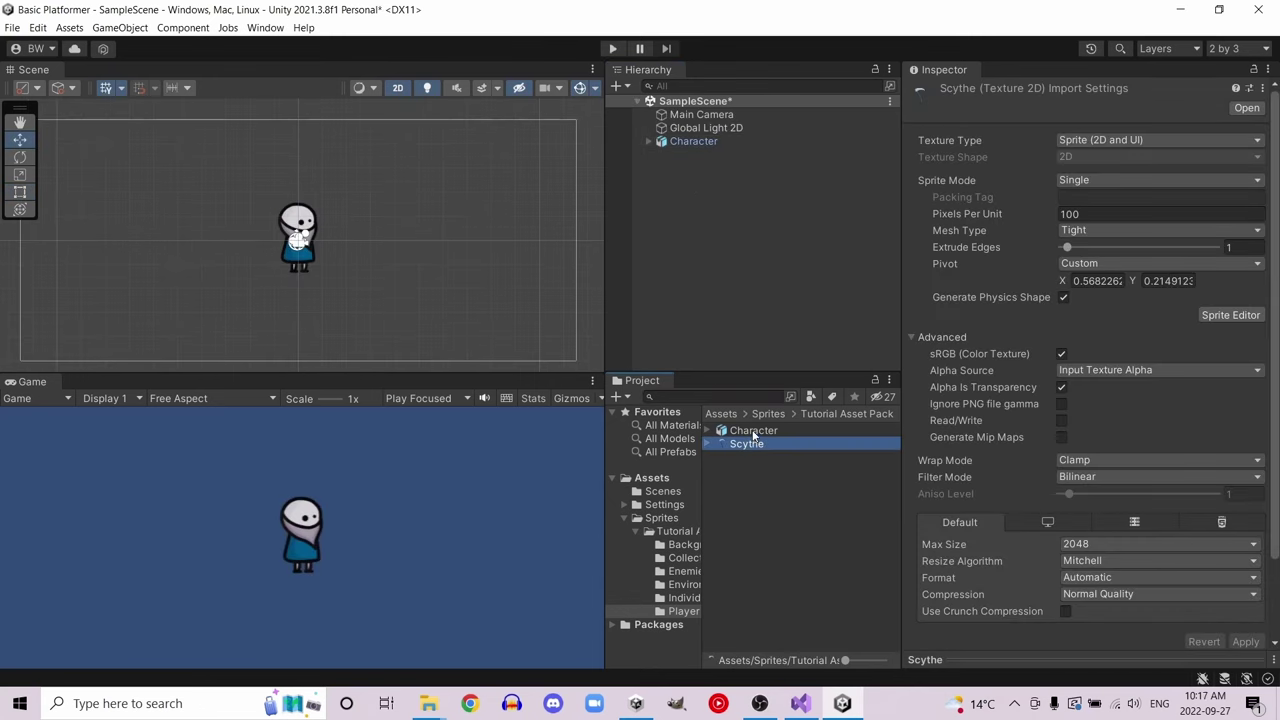
{"action": "left_click", "coordinate": [740, 432]}
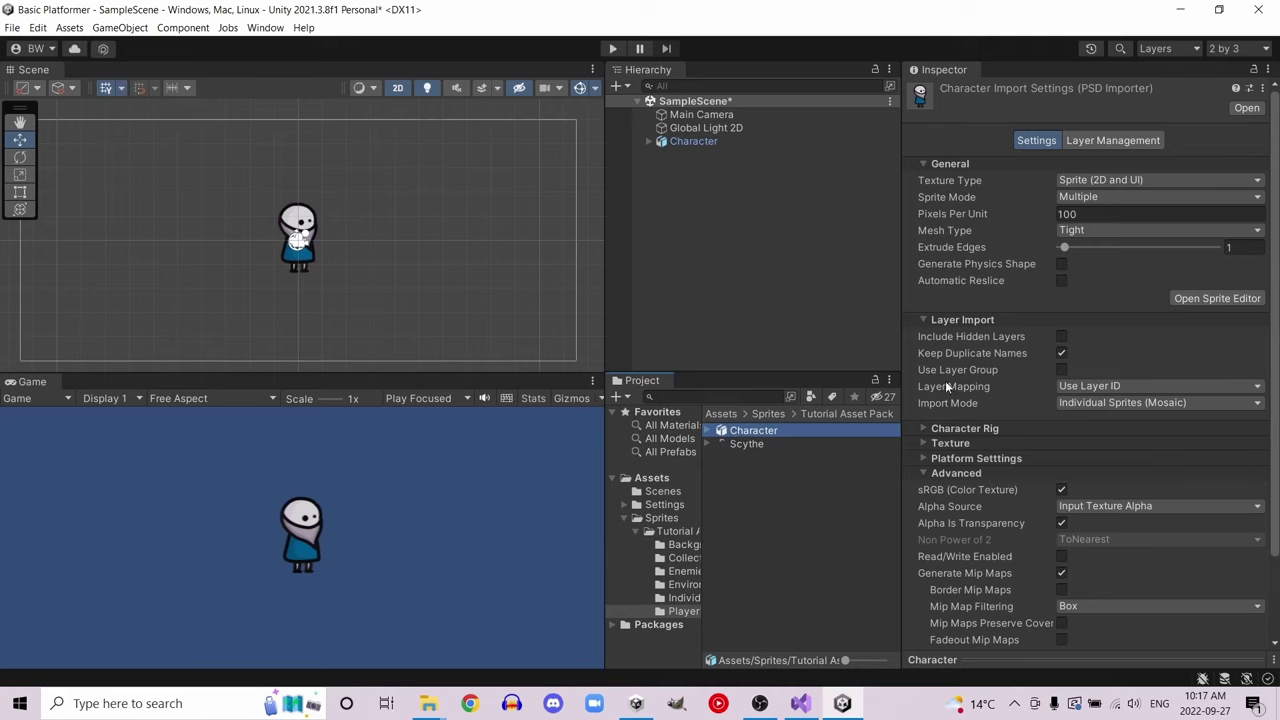
{"action": "left_click", "coordinate": [947, 428]}
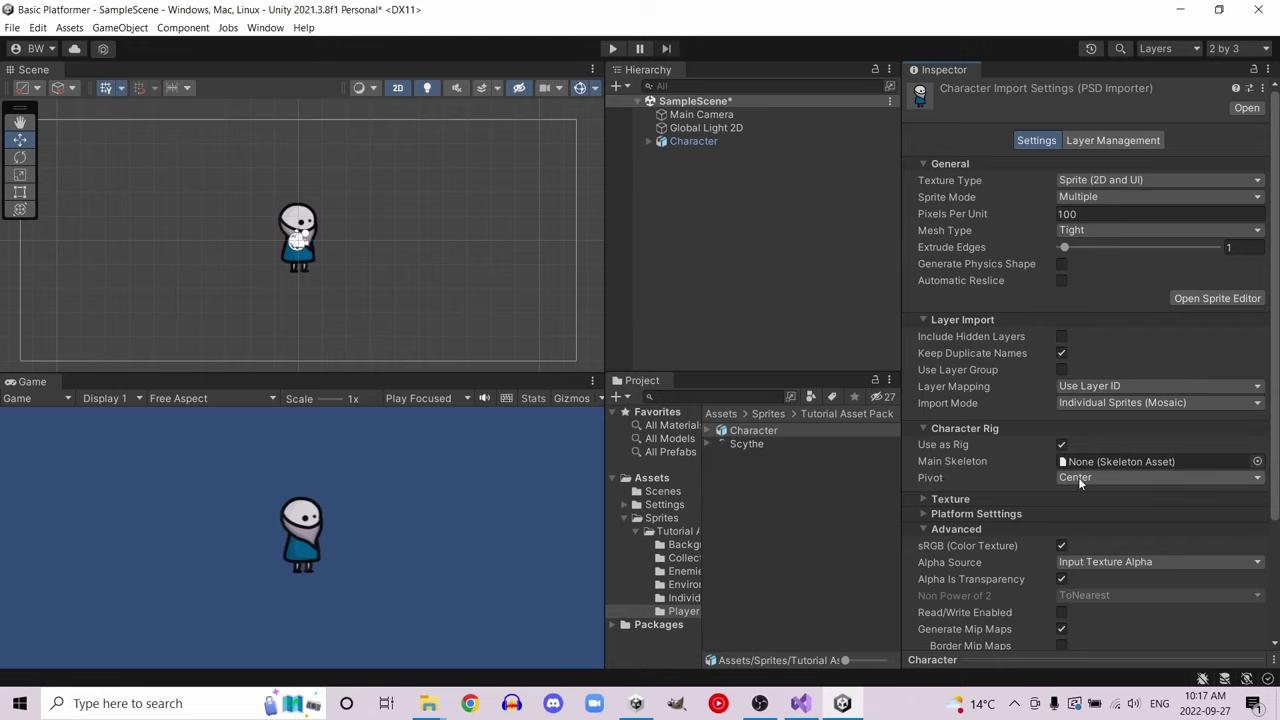
- Expand Character in the Hierarchy and unpack it completely from its prefab
{"action": "left_click", "coordinate": [690, 141]}
{"action": "left_click", "coordinate": [648, 141]}
{"action": "right_click", "coordinate": [702, 143]}
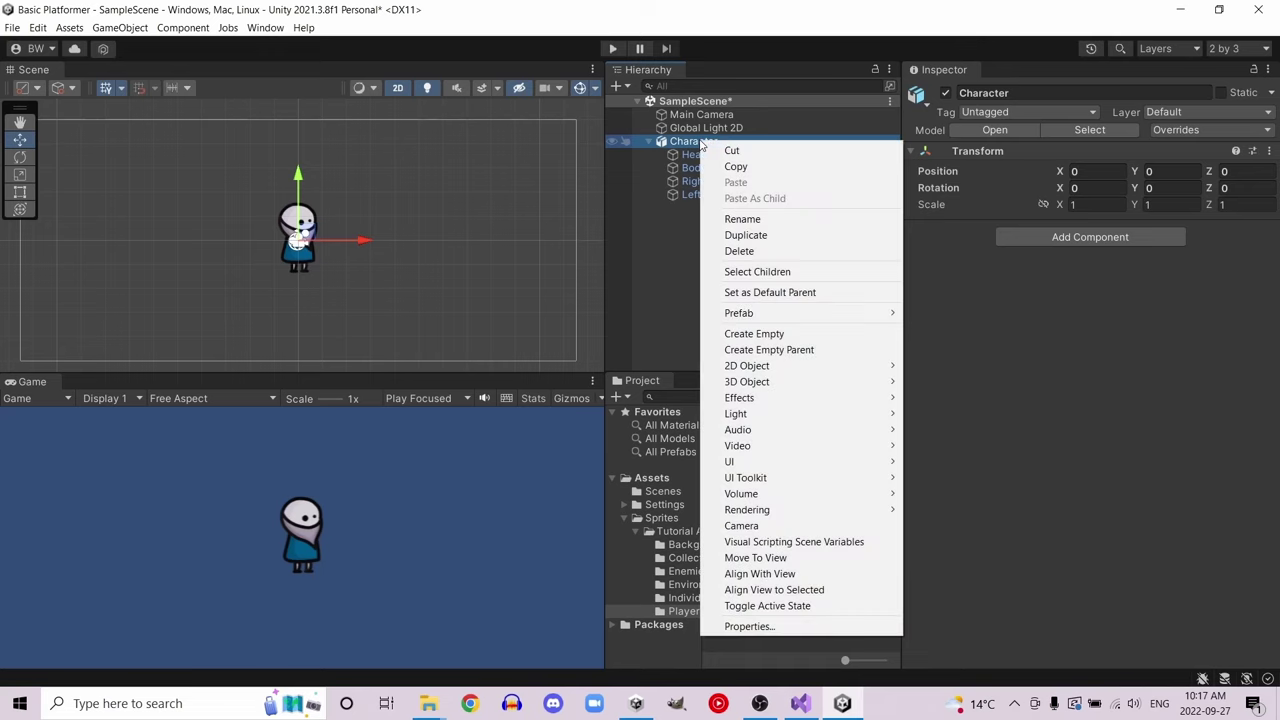
{"action": "mouse_move", "coordinate": [745, 315]}
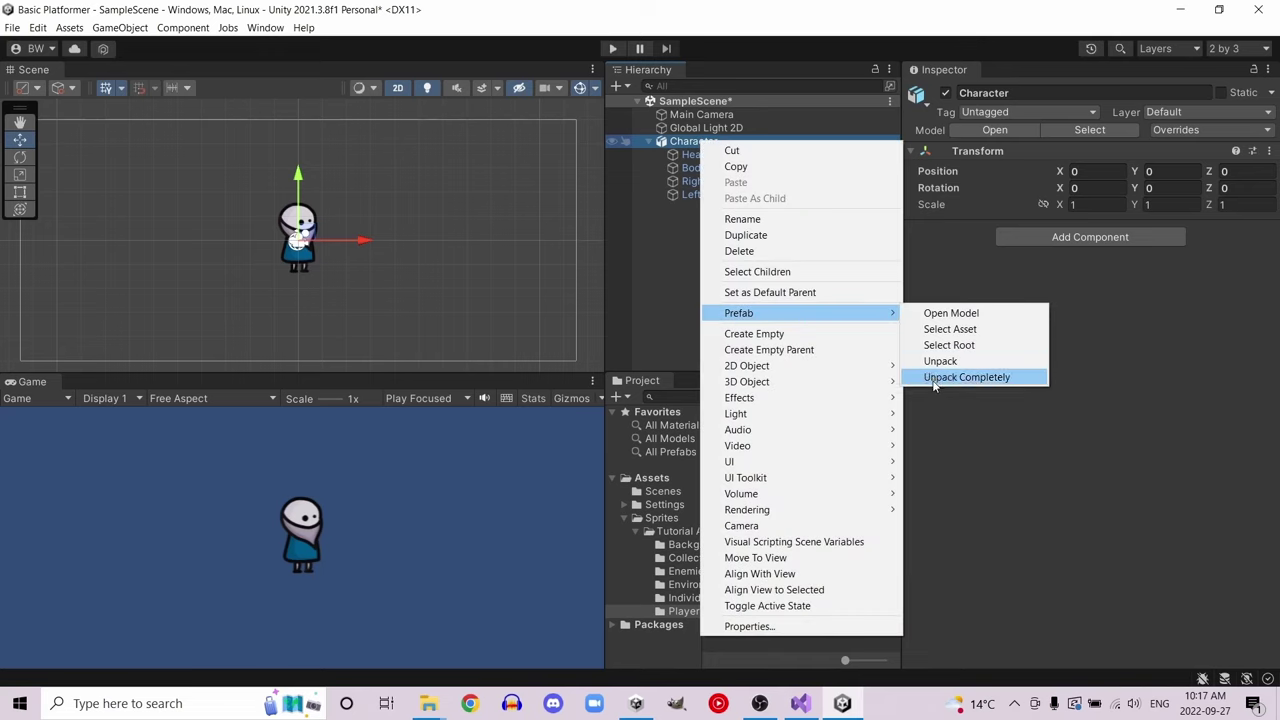
{"action": "left_click", "coordinate": [933, 379]}
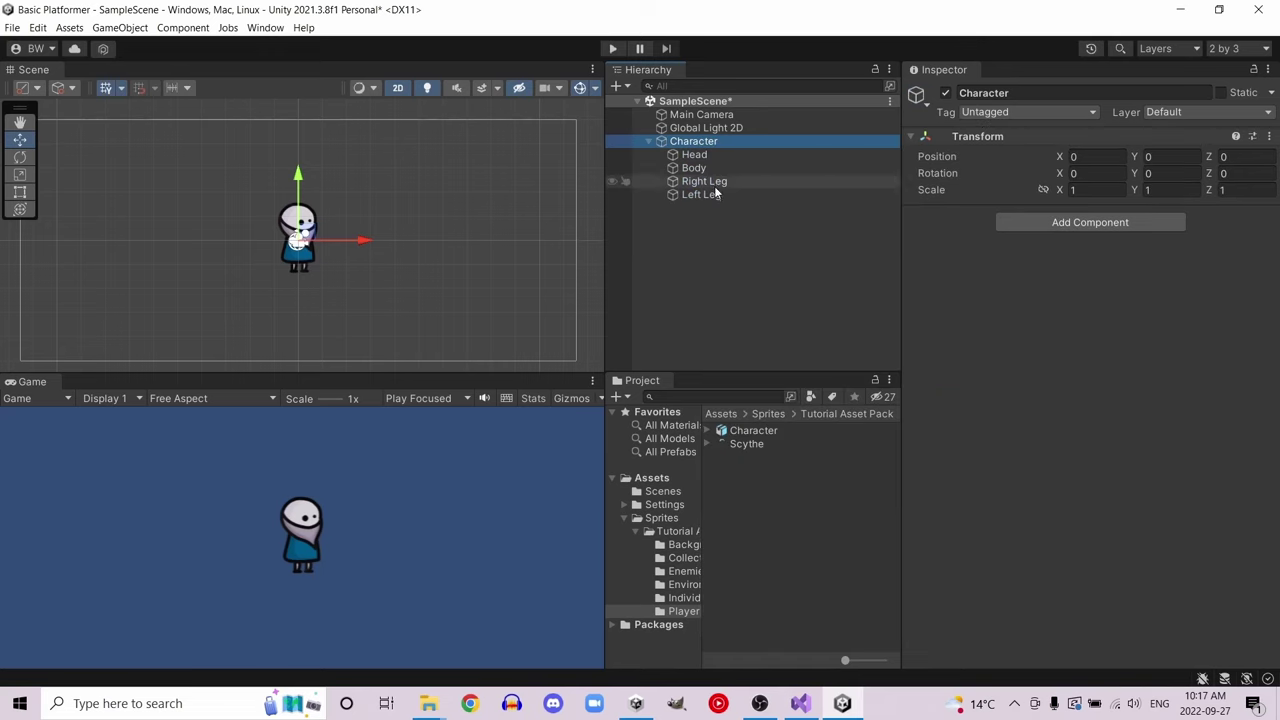
- Make Head a child of Body and nudge the Body and Head sprites upward
{"action": "left_click", "coordinate": [695, 157]}
{"action": "left_click_drag", "start_coordinate": [695, 157], "coordinate": [700, 172]}
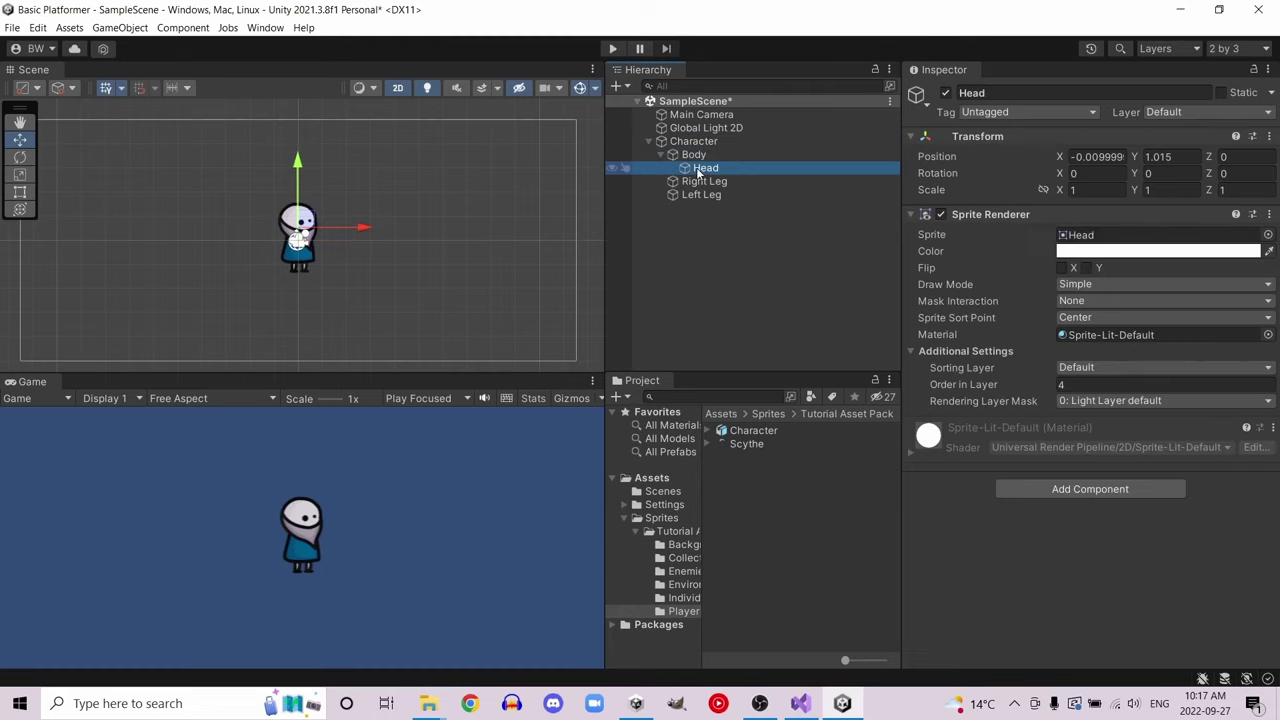
{"action": "left_click", "coordinate": [693, 154]}
{"action": "mouse_move", "coordinate": [297, 180]}
{"action": "left_mouse_down"}
{"action": "mouse_move", "coordinate": [297, 143]}
{"action": "mouse_move", "coordinate": [287, 168]}
{"action": "left_mouse_up"}
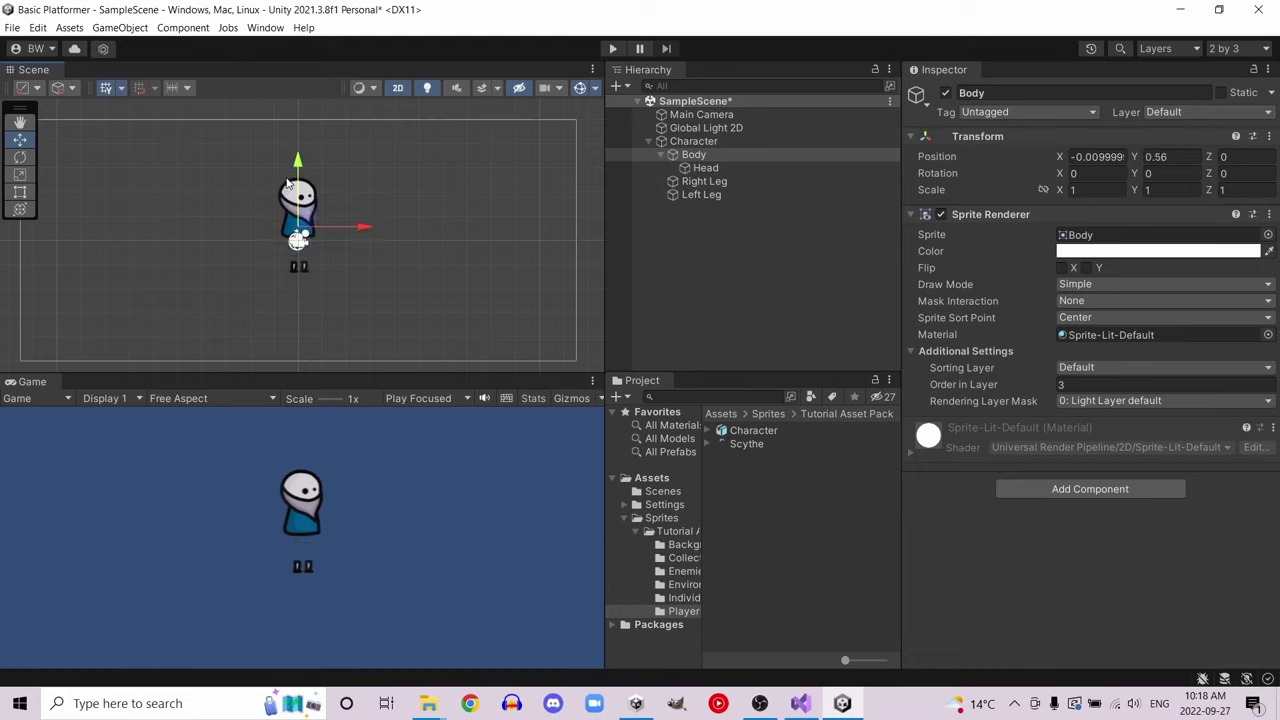
{"action": "left_click", "coordinate": [730, 169]}
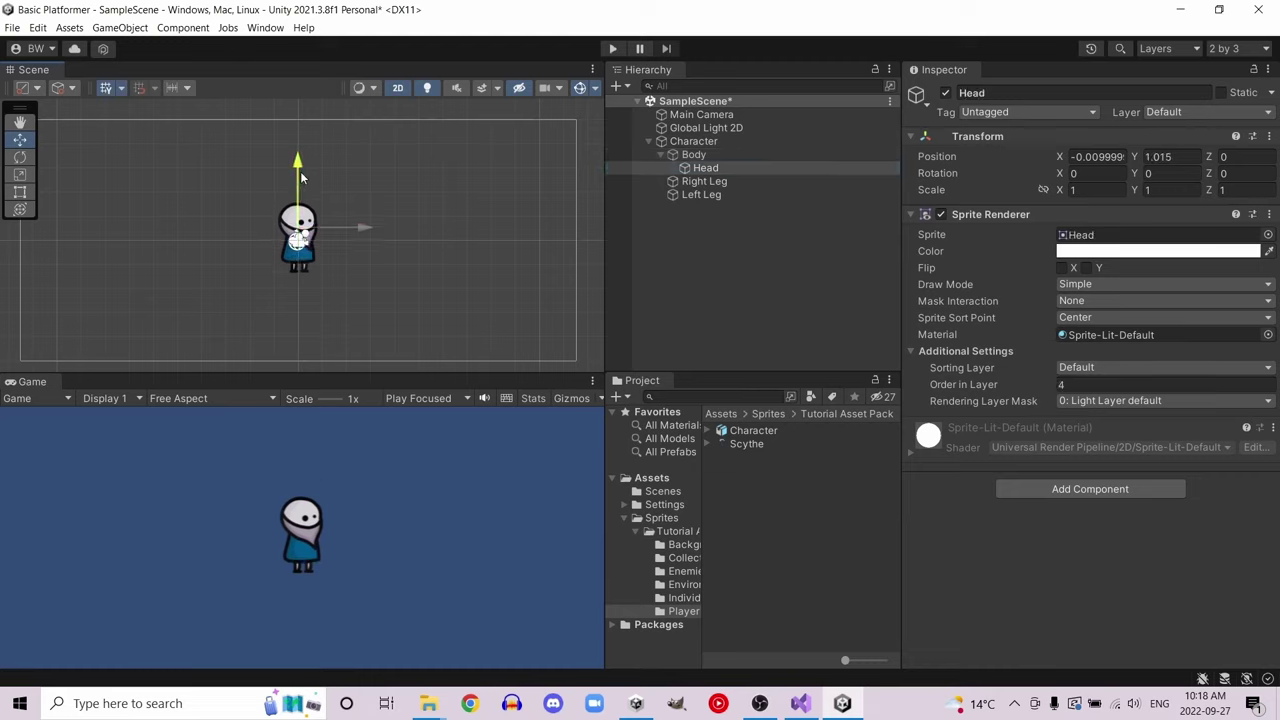
{"action": "mouse_move", "coordinate": [300, 171]}
{"action": "left_mouse_down"}
{"action": "mouse_move", "coordinate": [302, 154]}
{"action": "mouse_move", "coordinate": [300, 168]}
{"action": "left_mouse_up"}
- Place the Background Plain sprite into the scene
{"action": "left_click", "coordinate": [693, 141]}
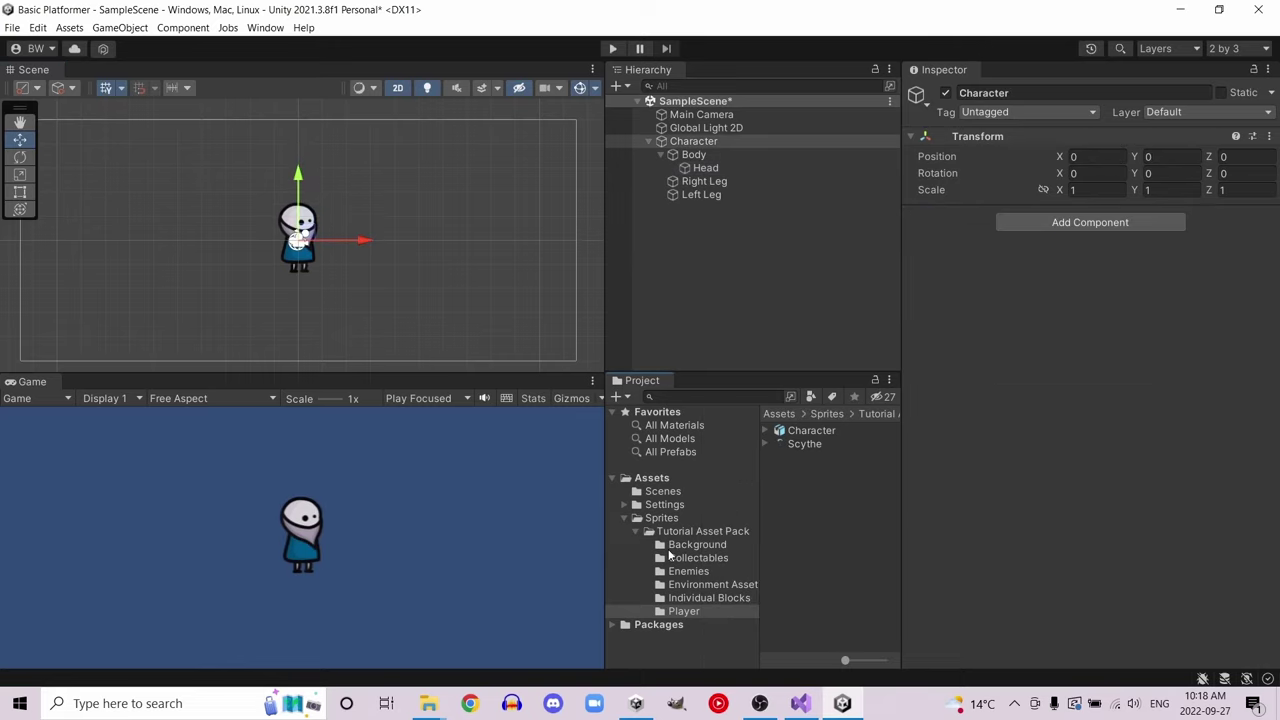
{"action": "left_click", "coordinate": [696, 545]}
{"action": "left_click_drag", "start_coordinate": [836, 436], "coordinate": [704, 272]}
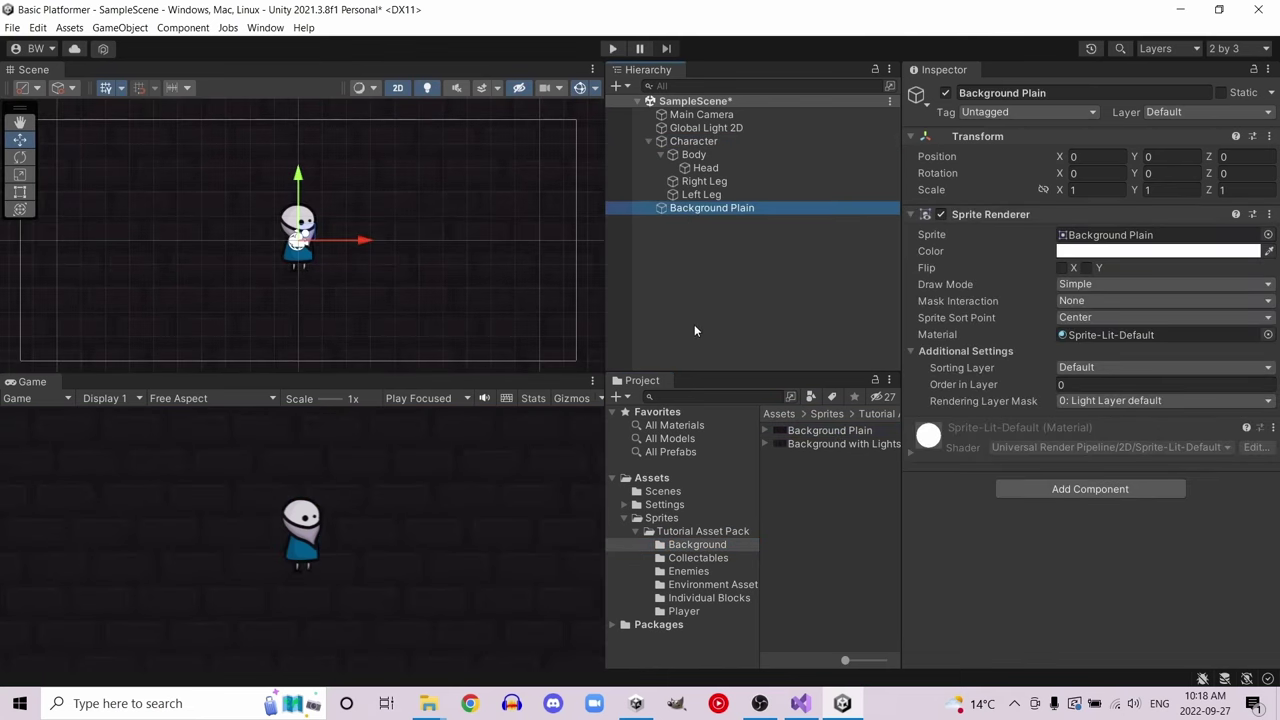
- Open the Environment Asset Platforms sheet in the Sprite Editor
{"action": "left_click", "coordinate": [697, 586]}
{"action": "left_click", "coordinate": [795, 431]}
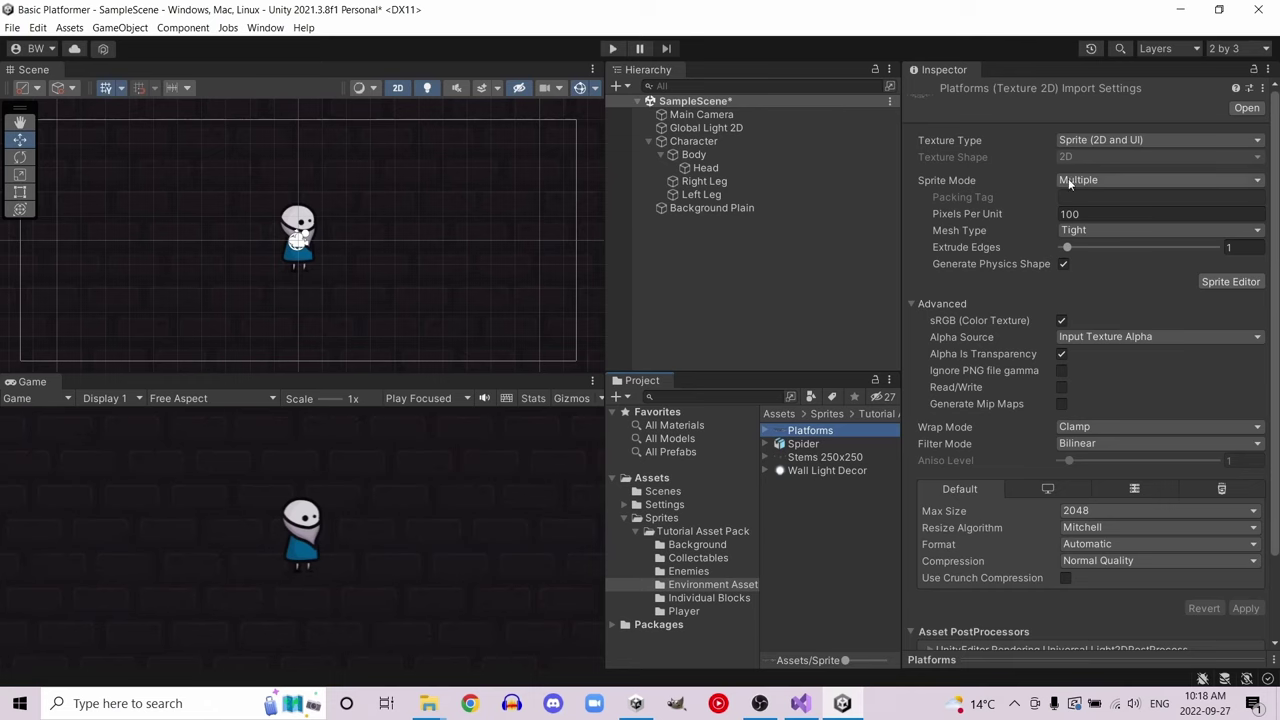
{"action": "left_click", "coordinate": [1224, 282]}
- Replace the bottom-row slice with a new one stretched across the whole bottom brick row
{"action": "key", "text": "Delete"}
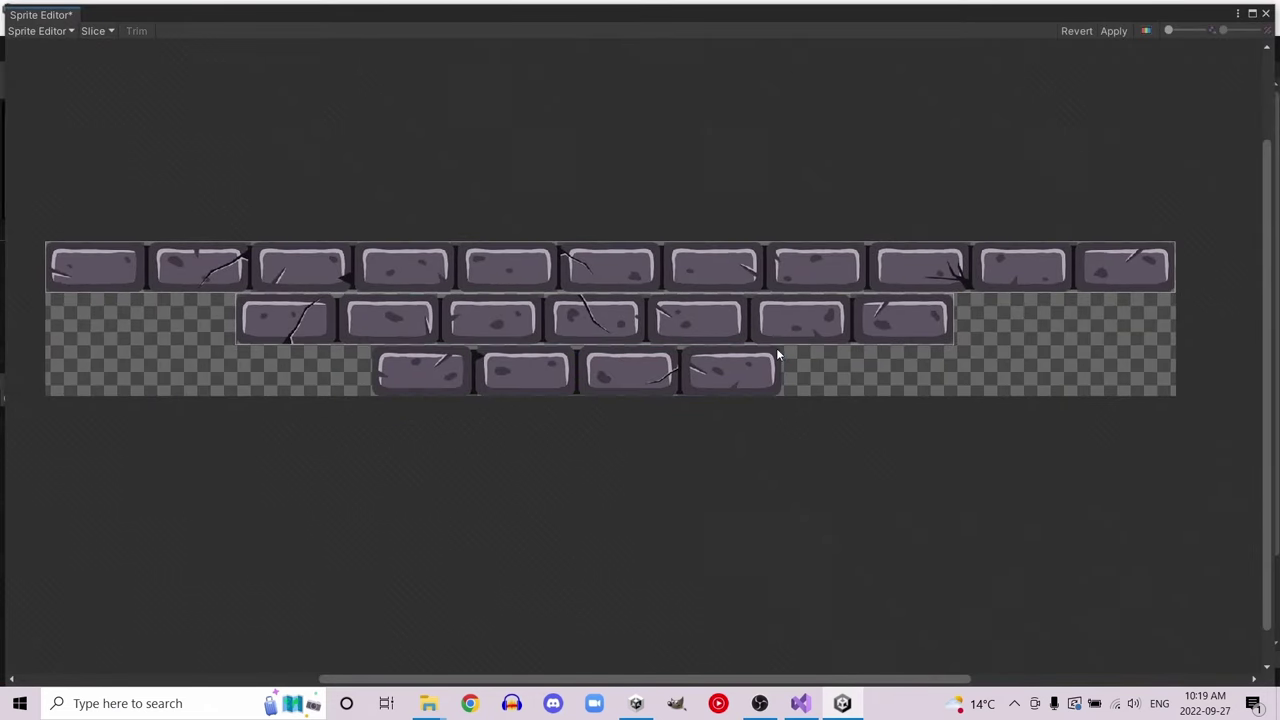
{"action": "scroll", "coordinate": [776, 348], "scroll_direction": "up", "scroll_amount": 5}
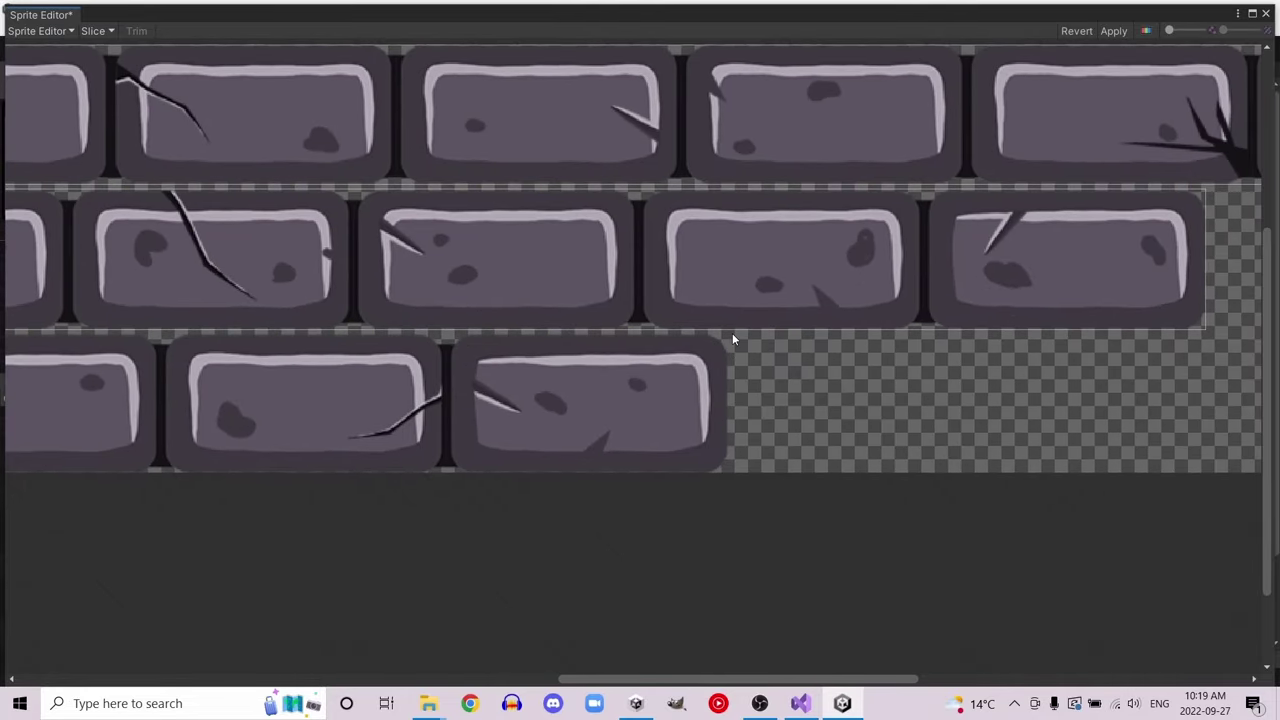
{"action": "left_click_drag", "start_coordinate": [732, 333], "coordinate": [268, 516]}
{"action": "scroll", "coordinate": [594, 432], "scroll_direction": "up", "scroll_amount": 6}
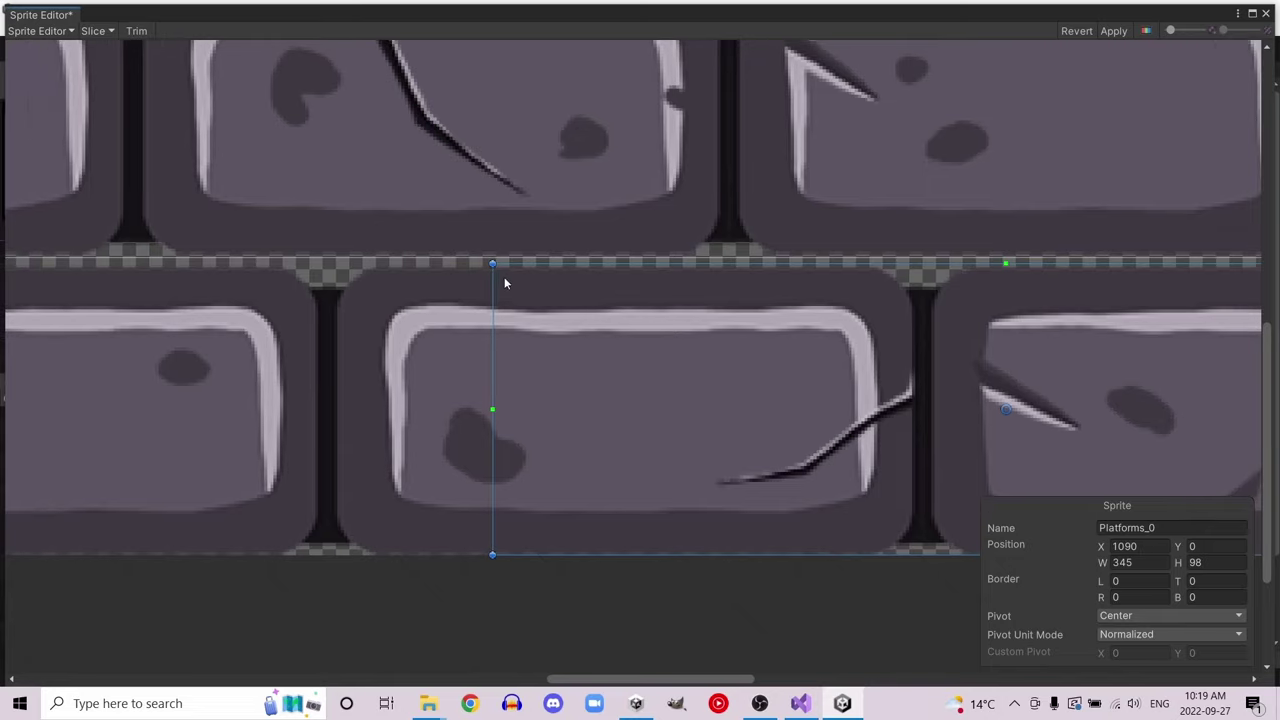
{"action": "left_click_drag", "start_coordinate": [492, 264], "coordinate": [149, 266]}
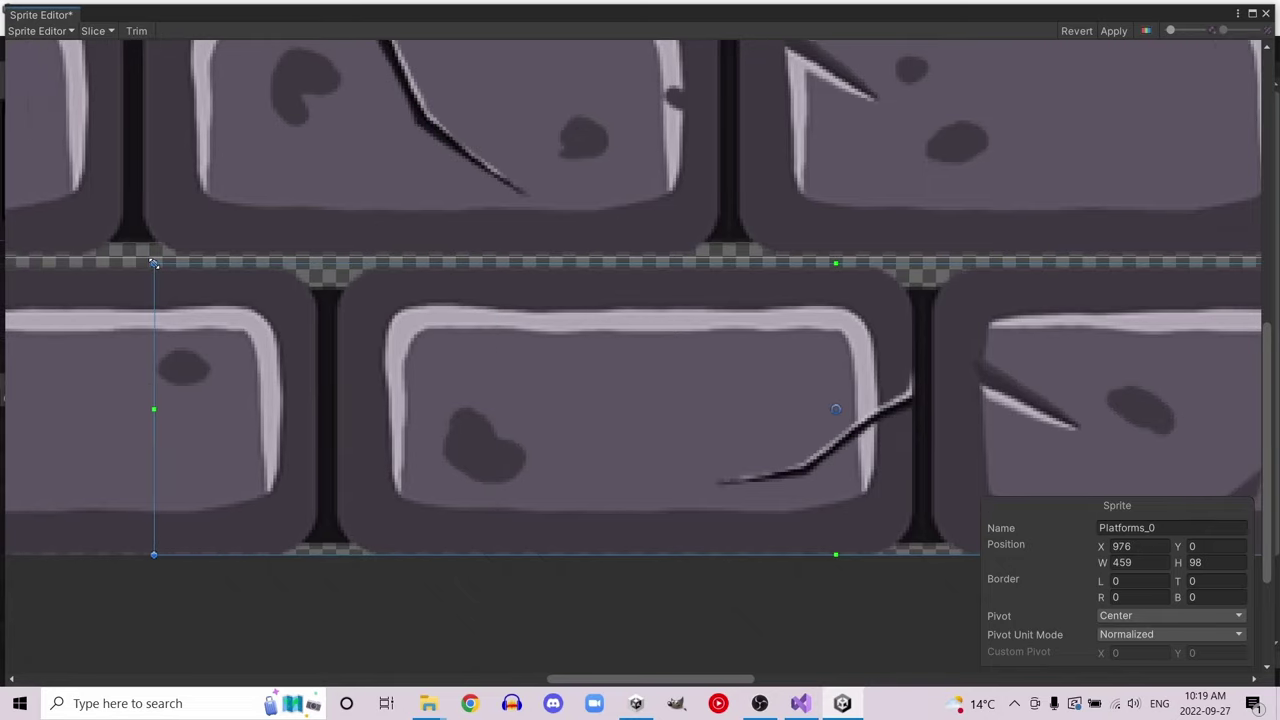
{"action": "middle_click_drag", "start_coordinate": [97, 361], "coordinate": [1064, 361]}
{"action": "left_click_drag", "start_coordinate": [1100, 266], "coordinate": [90, 267]}
{"action": "scroll", "coordinate": [437, 345], "scroll_direction": "down", "scroll_amount": 8}
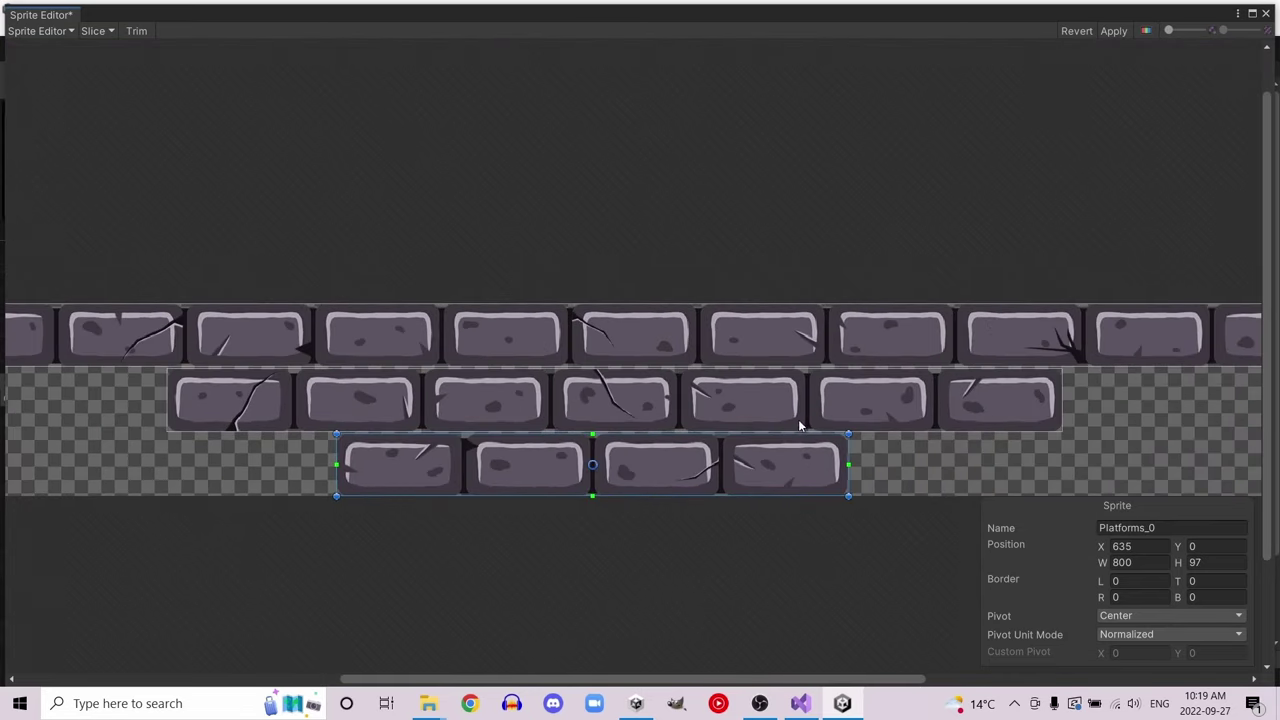
- Check the three brick-row slices, including Platforms_1 and Platforms_2, and apply them
{"action": "left_click", "coordinate": [707, 334]}
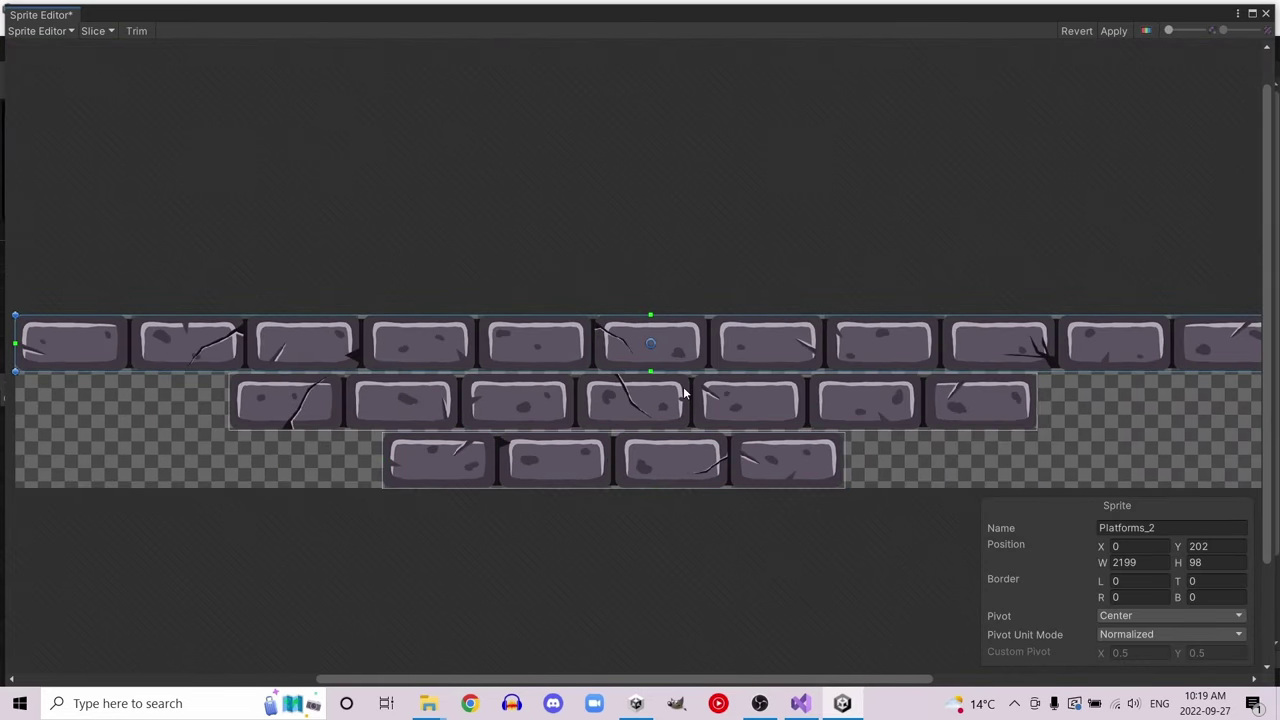
{"action": "left_click", "coordinate": [662, 445]}
{"action": "left_click", "coordinate": [660, 412]}
{"action": "left_click", "coordinate": [661, 346]}
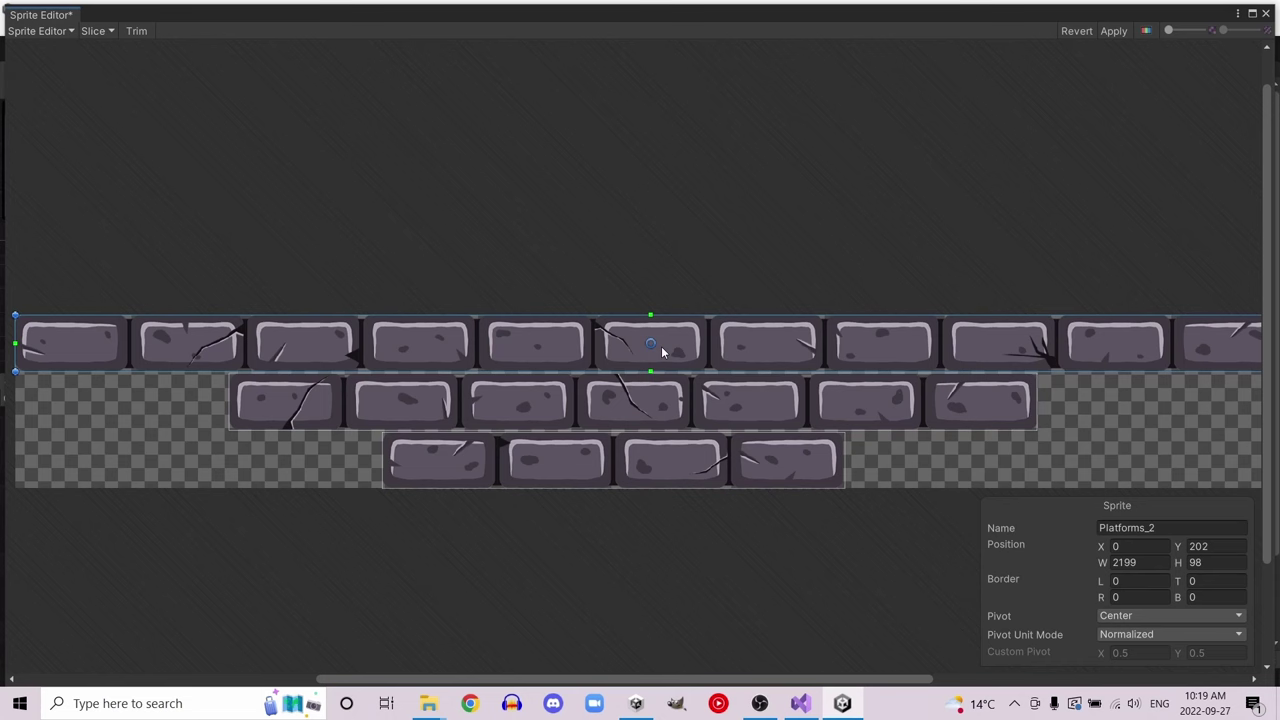
{"action": "left_click", "coordinate": [1114, 30]}
- Add the Platforms_2 brick row to the scene
{"action": "left_click", "coordinate": [1265, 13]}
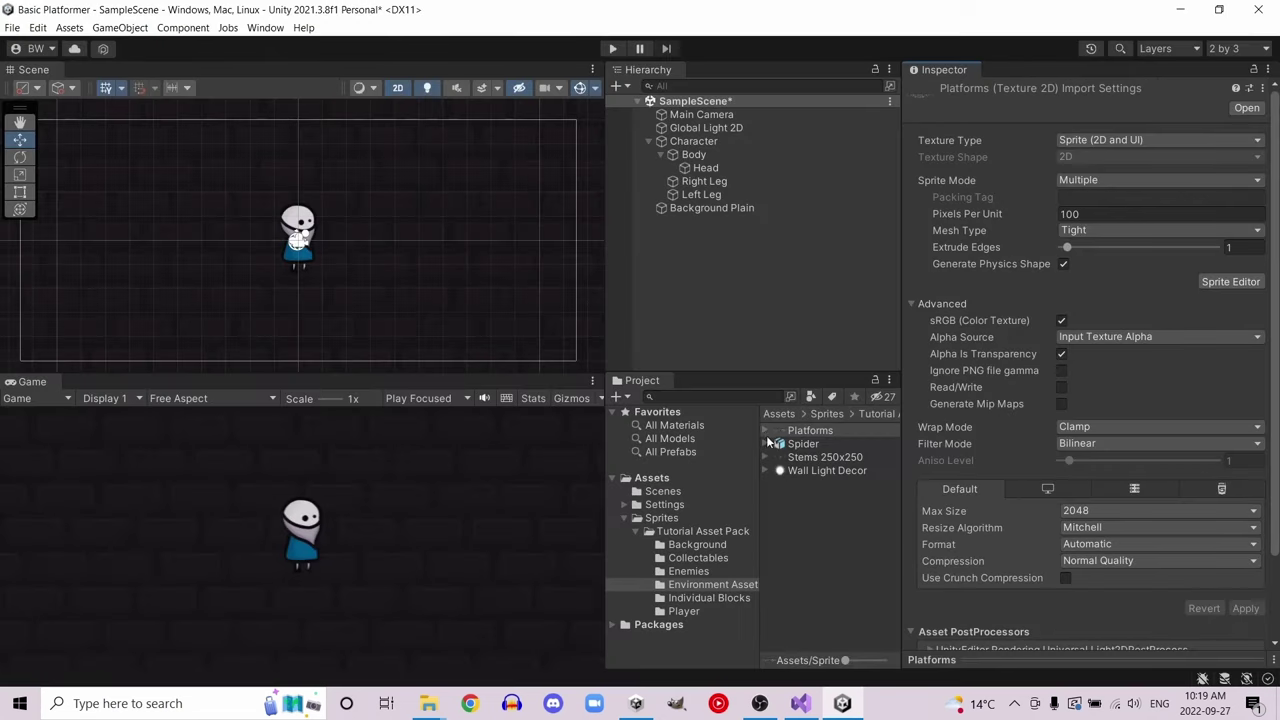
{"action": "left_click", "coordinate": [764, 429]}
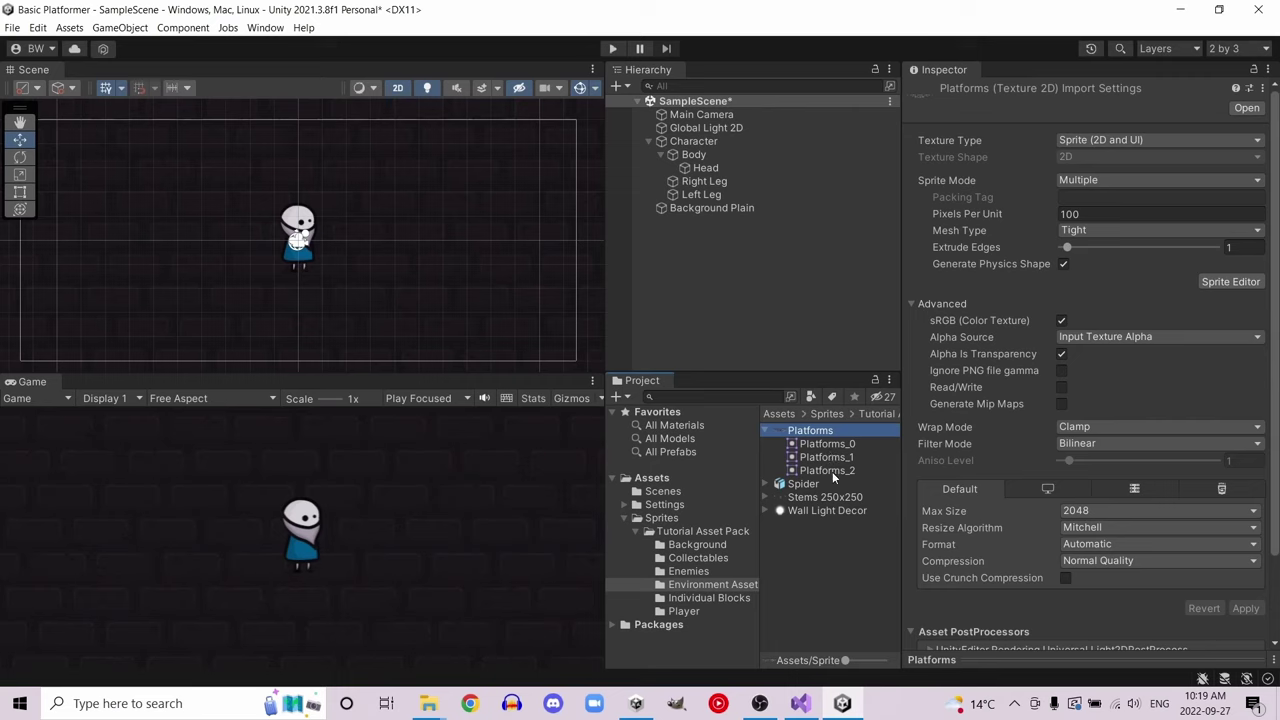
{"action": "left_click_drag", "start_coordinate": [825, 471], "coordinate": [725, 312]}
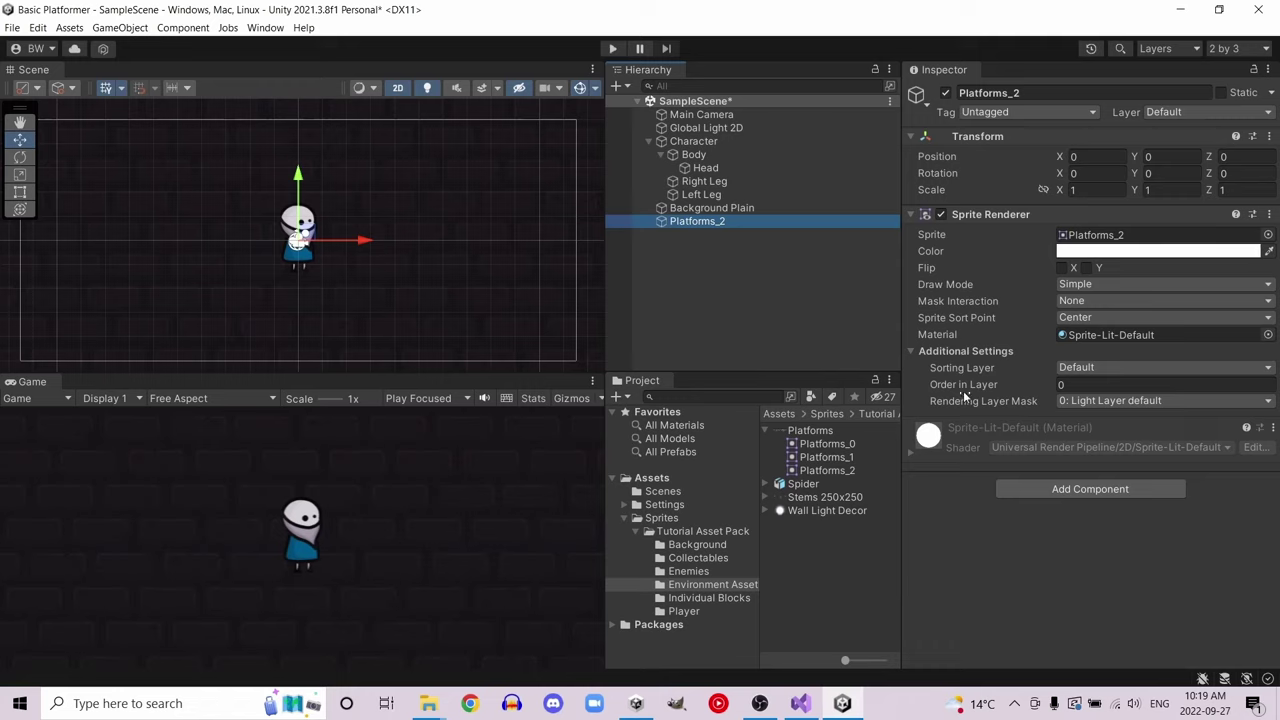
- Set Background Plain's Order in Layer to -50
{"action": "left_click", "coordinate": [703, 208]}
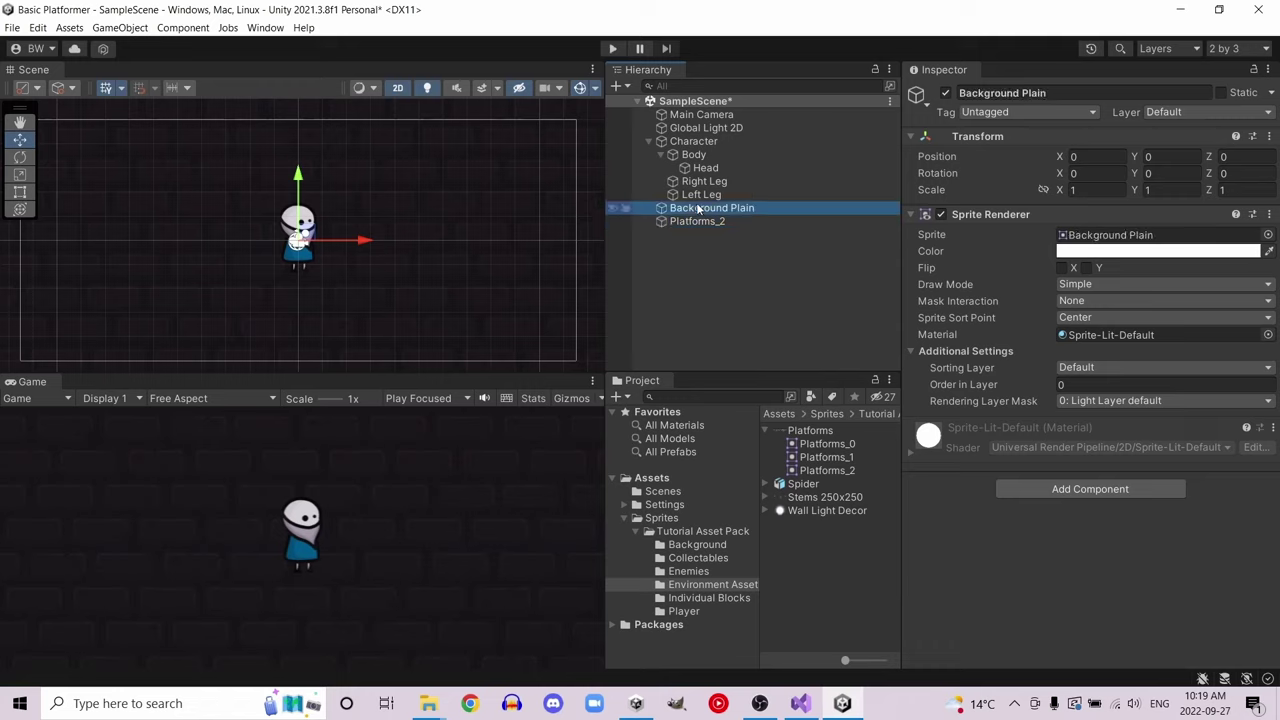
{"action": "left_click", "coordinate": [1068, 384]}
{"action": "type", "text": "-50"}
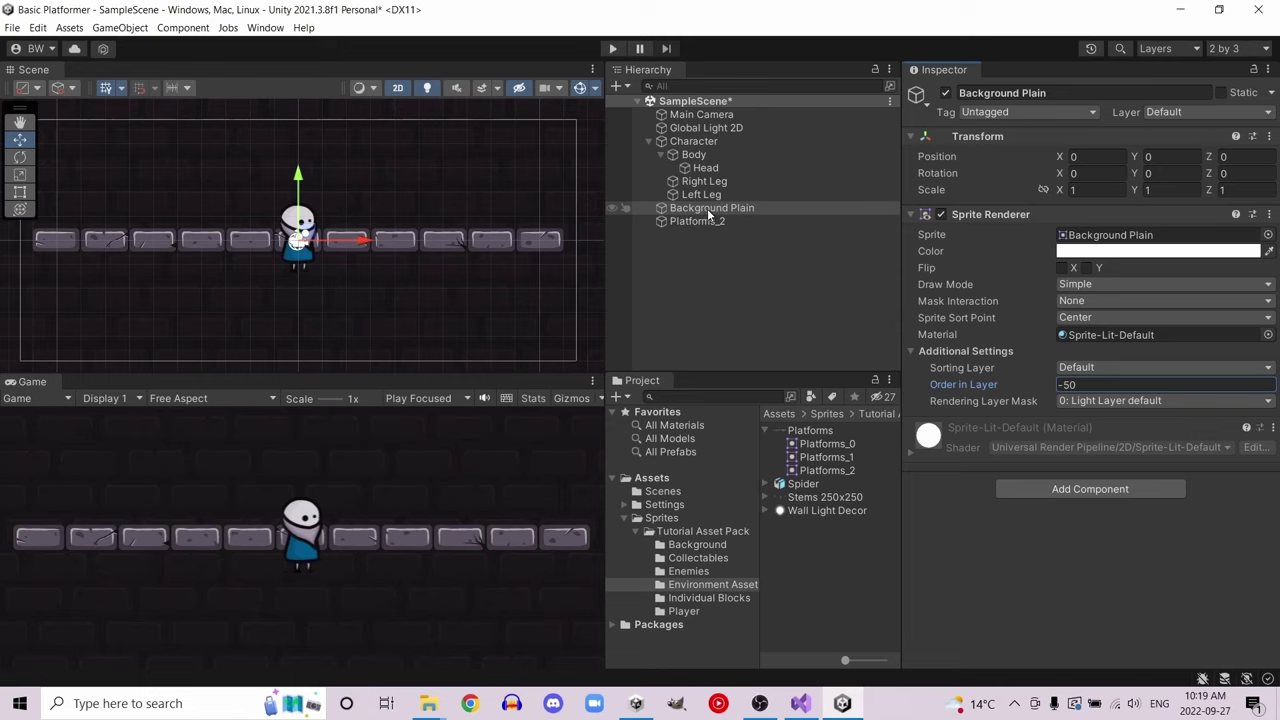
- Lower the Character above the platform and rename the brick row to Floor
{"action": "left_click", "coordinate": [693, 141]}
{"action": "left_click_drag", "start_coordinate": [297, 178], "coordinate": [297, 298]}
{"action": "left_click", "coordinate": [741, 221]}
{"action": "left_click", "coordinate": [1040, 91]}
{"action": "type", "text": "Floor"}
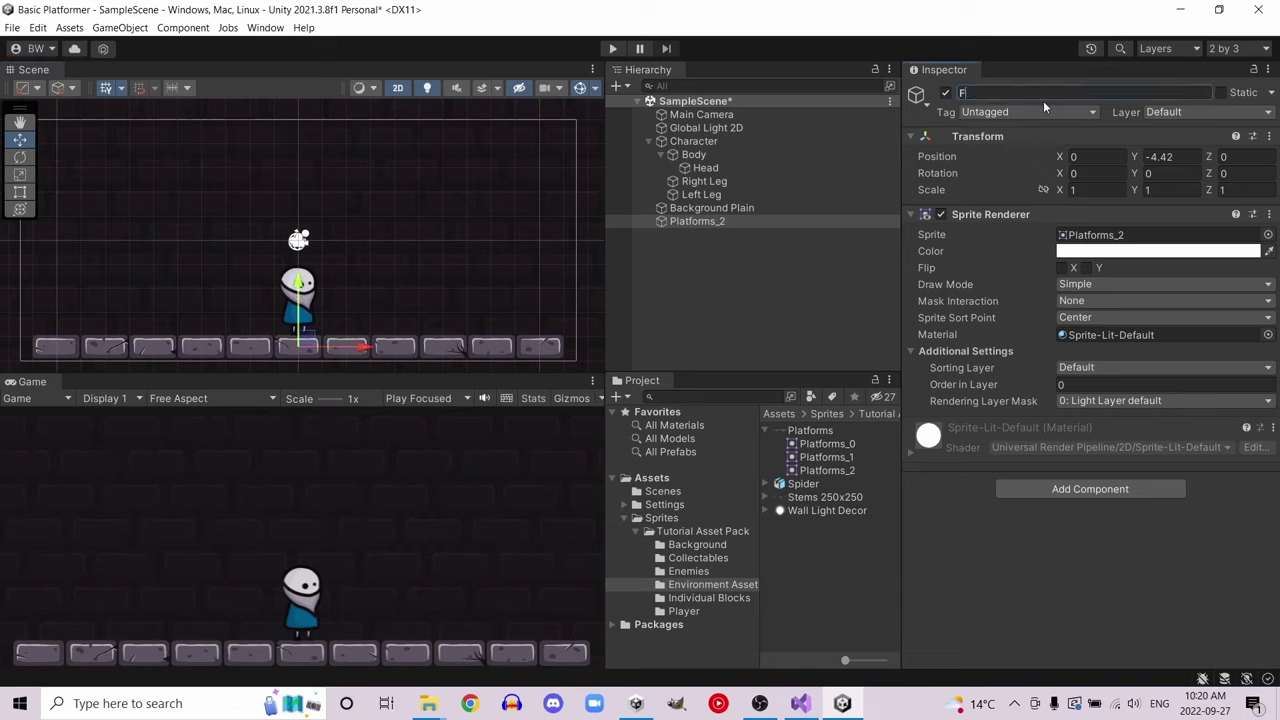
{"action": "key", "text": "Return"}
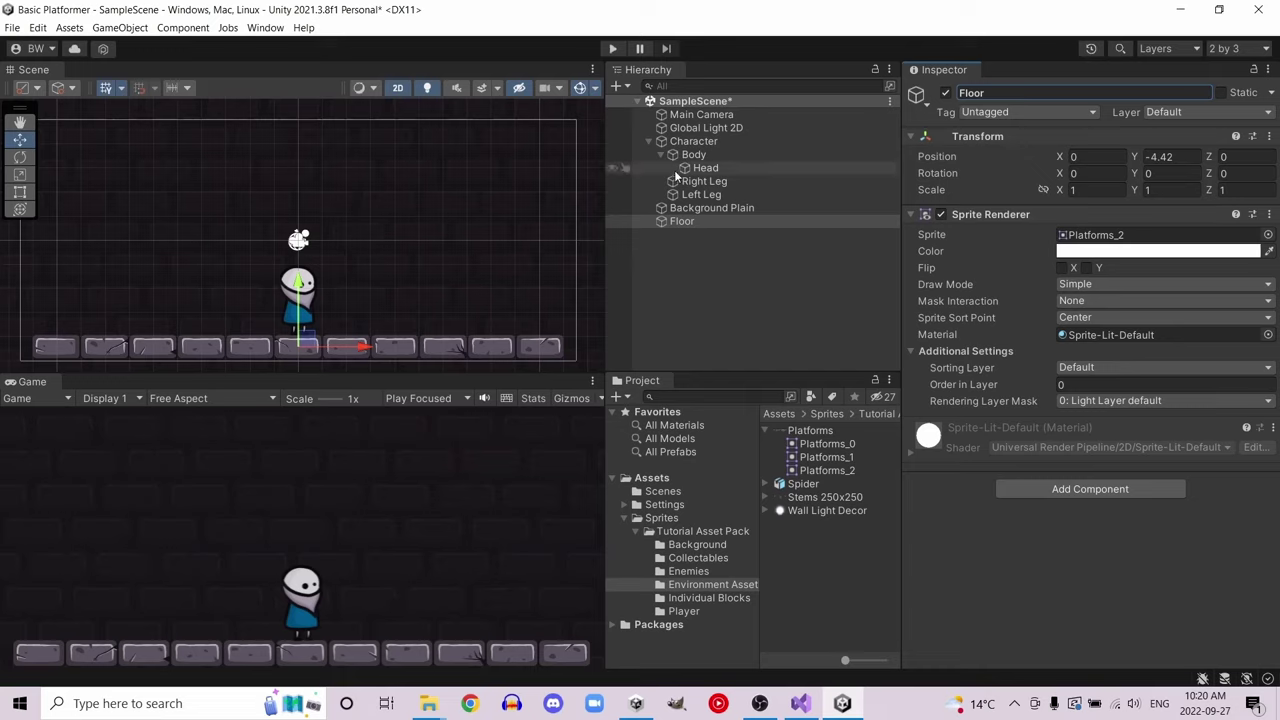
{"action": "left_click", "coordinate": [685, 142]}
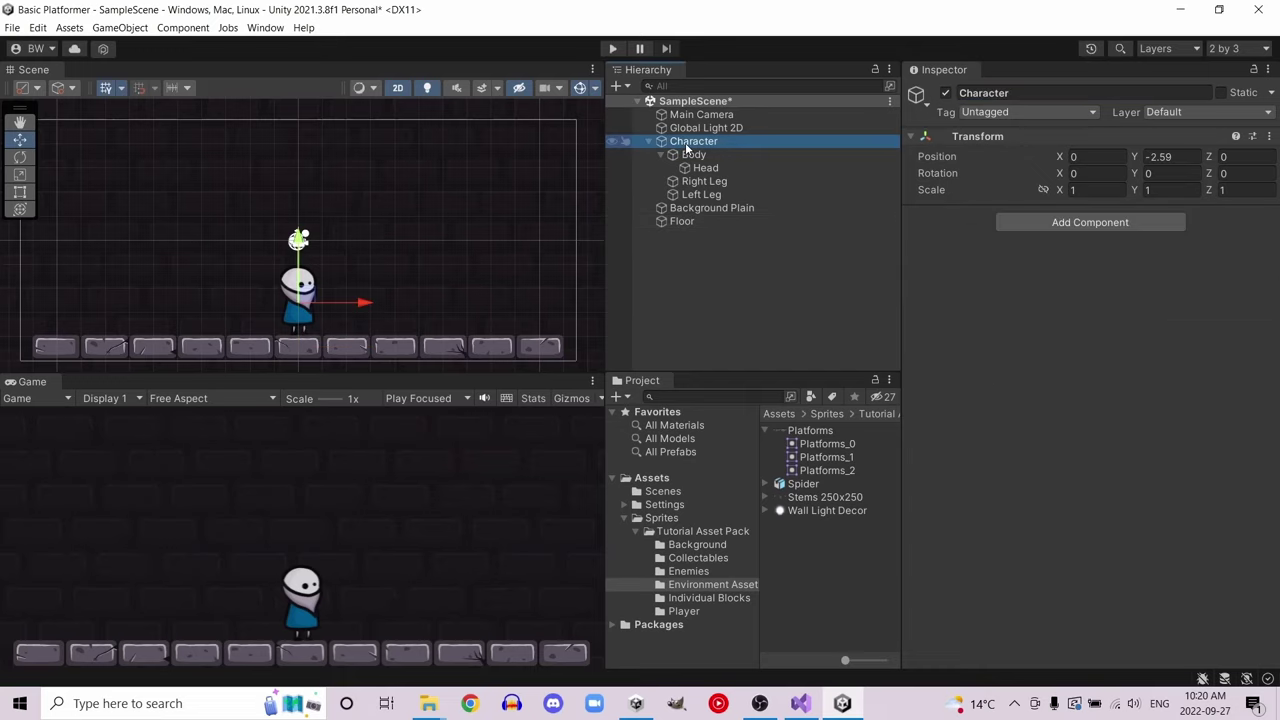
- Add a Rigidbody 2D to the Character, then run and stop Play mode to test gravity
{"action": "left_click", "coordinate": [1050, 224]}
{"action": "type", "text": "rig"}
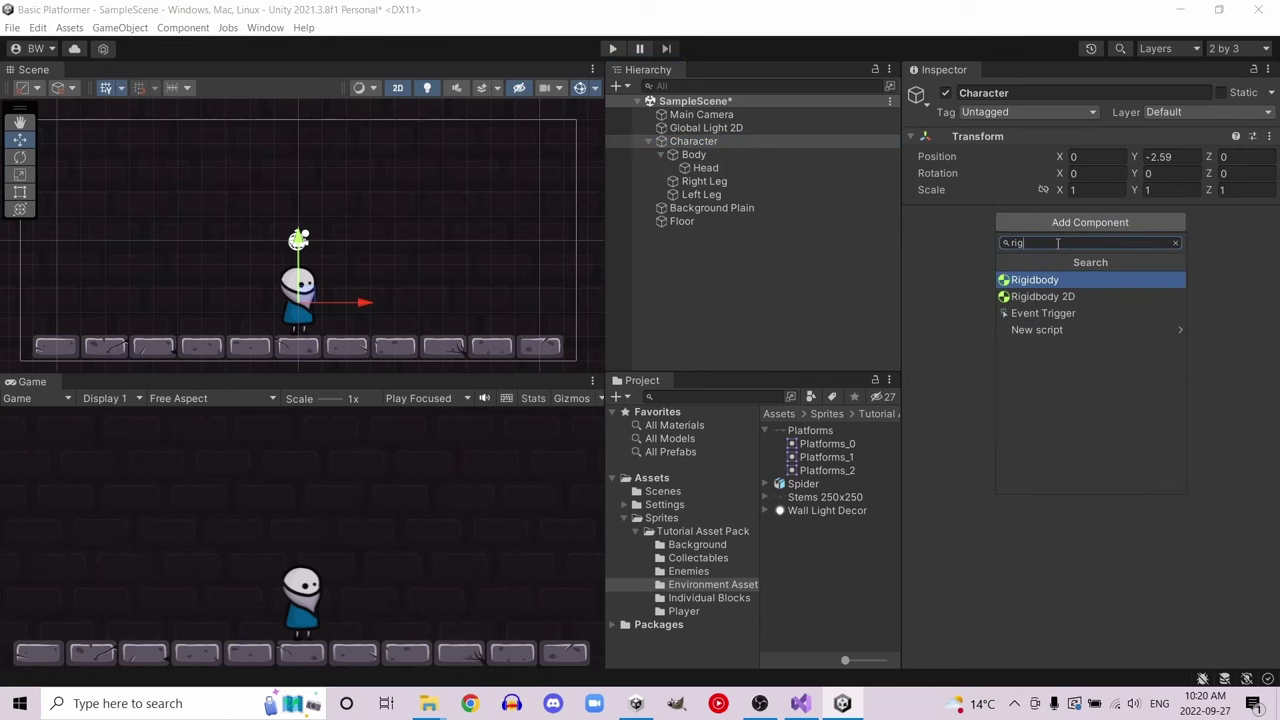
{"action": "key", "text": "Down"}
{"action": "key", "text": "Return"}
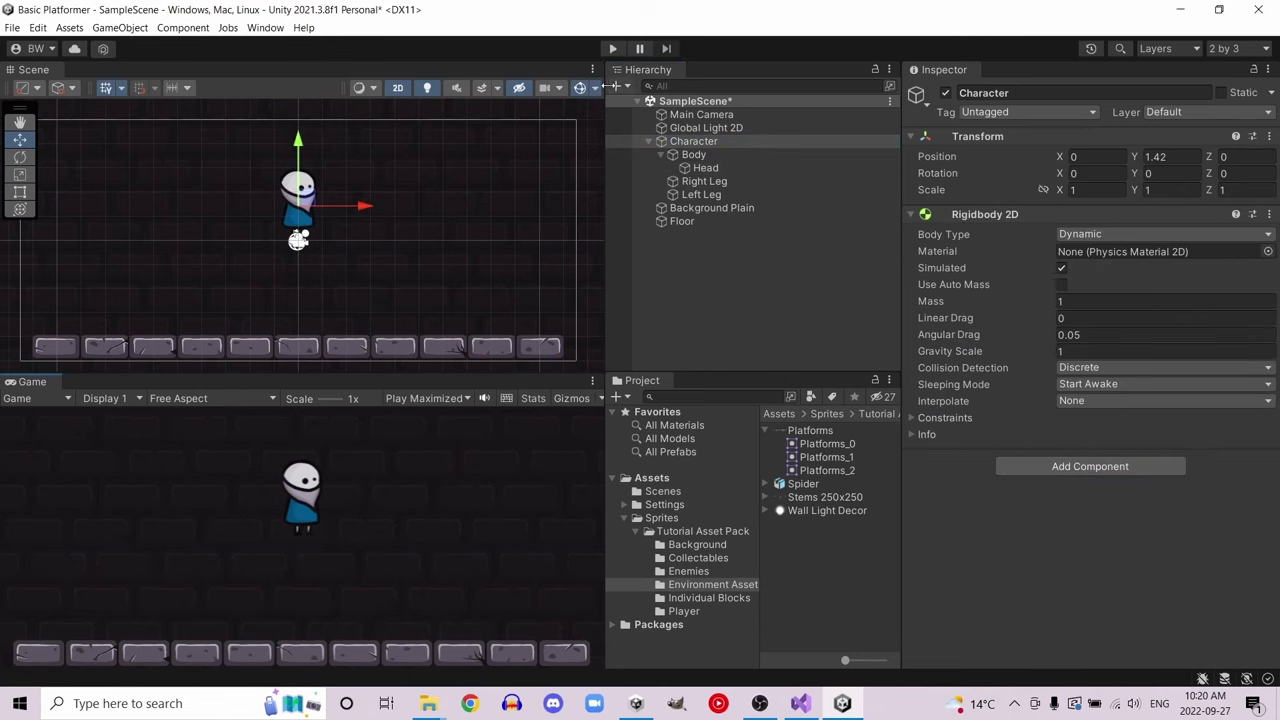
{"action": "left_click", "coordinate": [613, 48]}
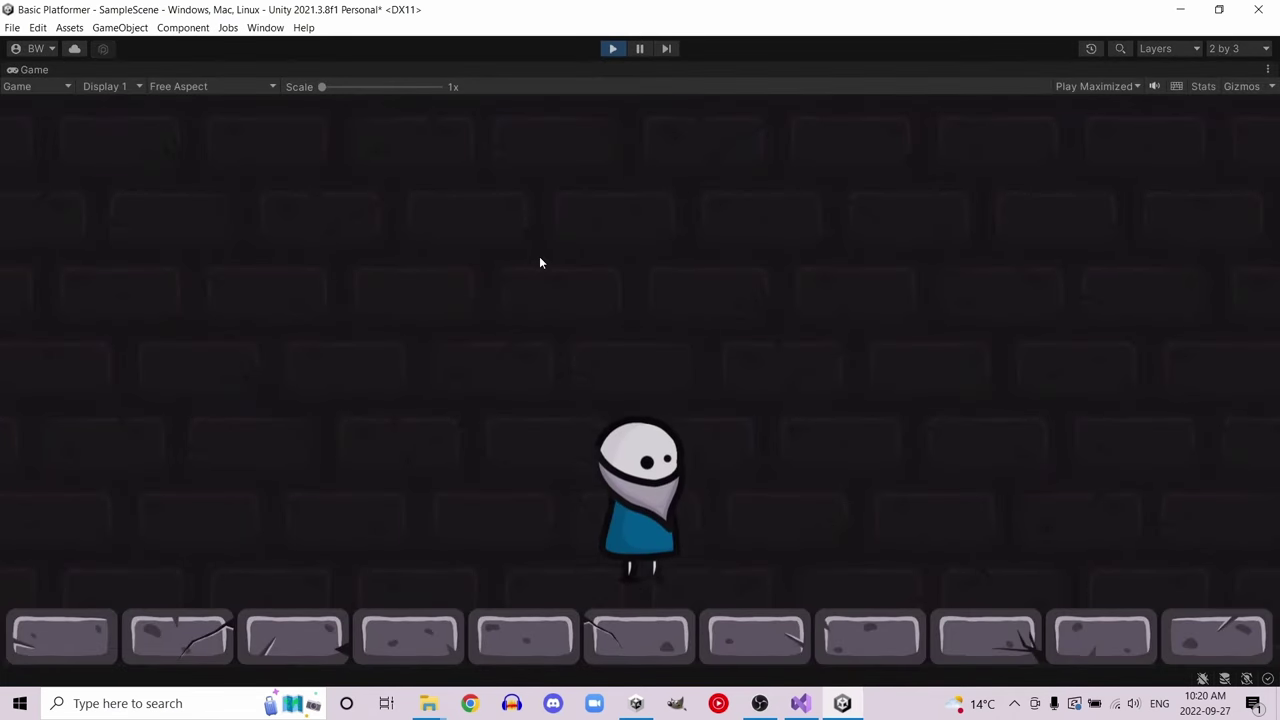
{"action": "key", "text": "ctrl+p"}
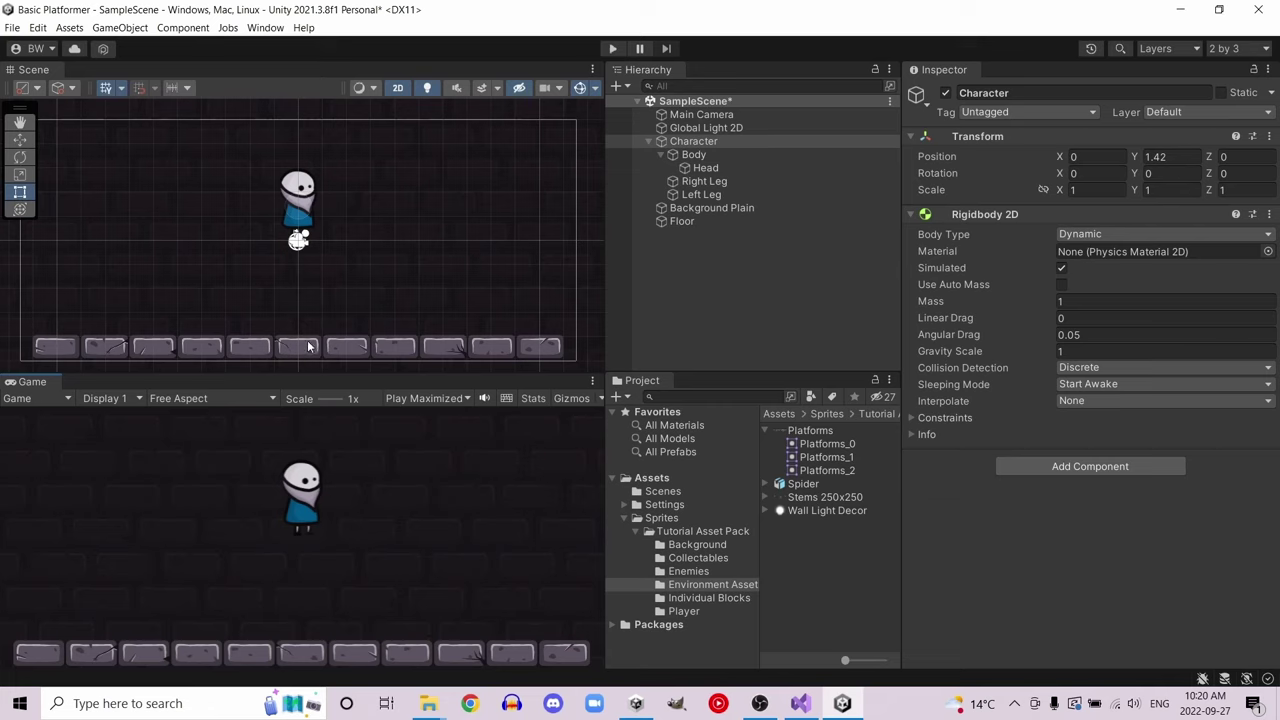
- Add a Box Collider 2D to the Character
{"action": "left_click", "coordinate": [1068, 472]}
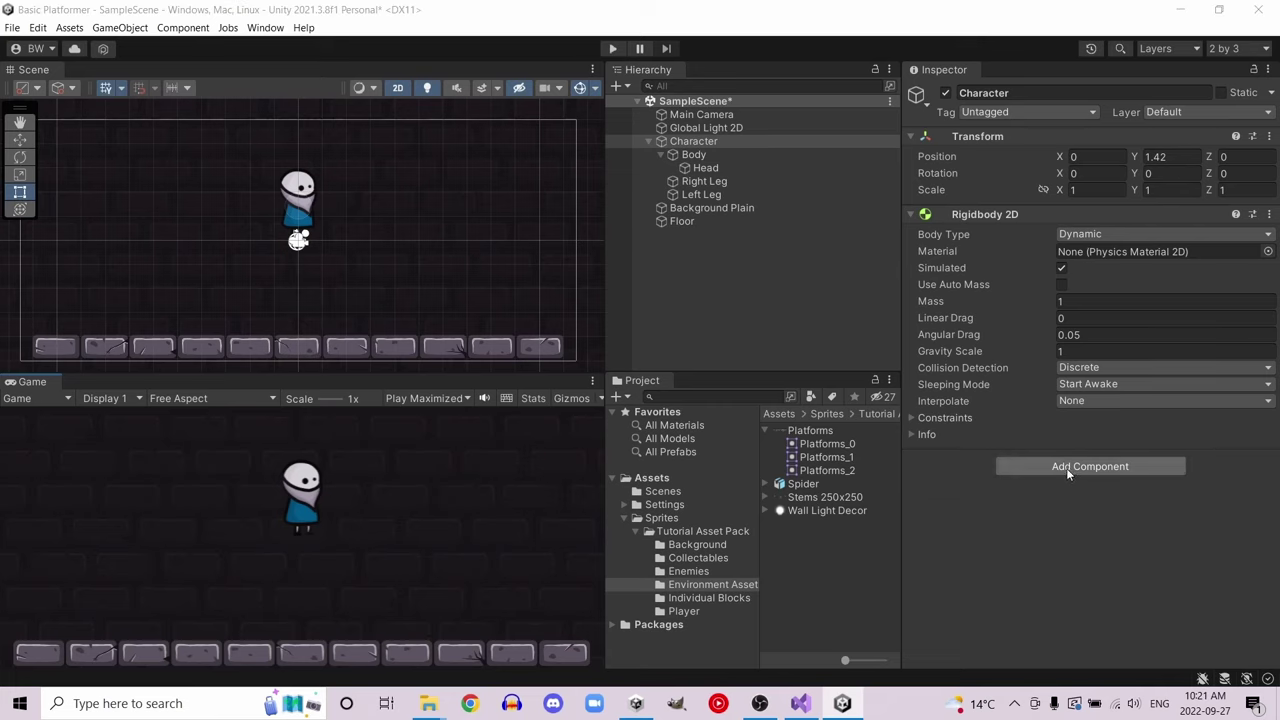
{"action": "type", "text": "box"}
{"action": "key", "text": "Down"}
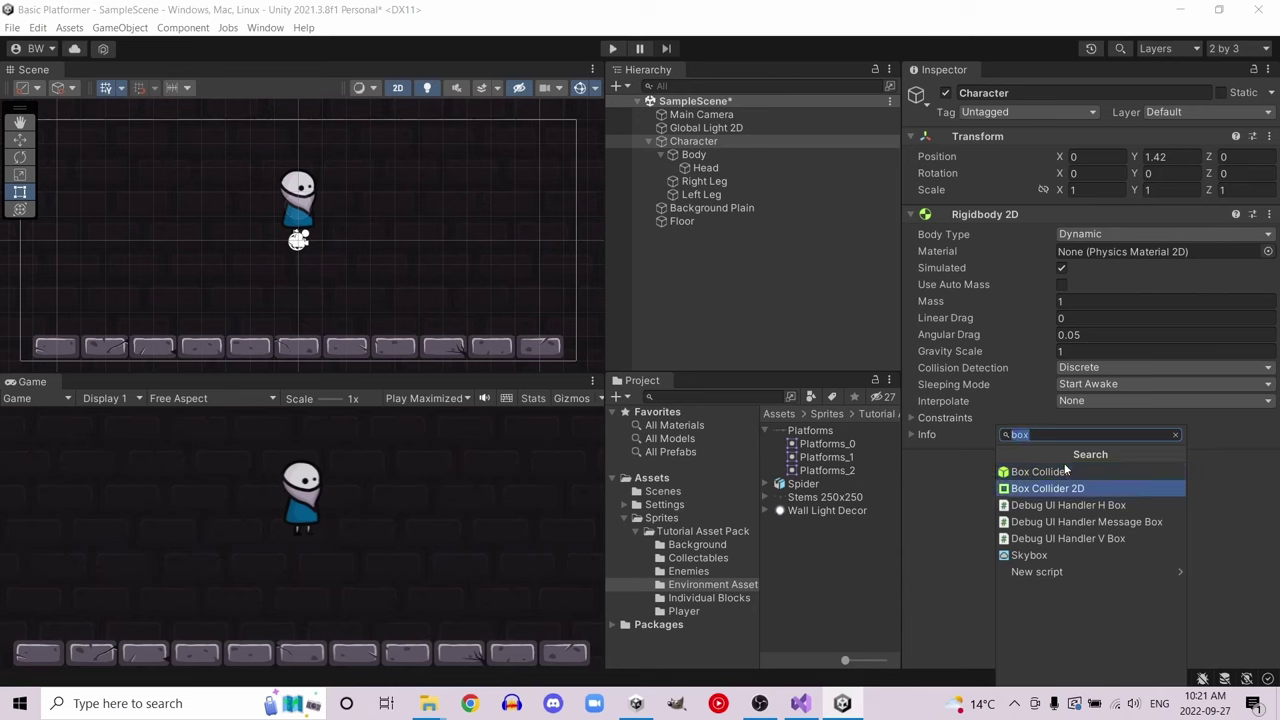
{"action": "key", "text": "Return"}
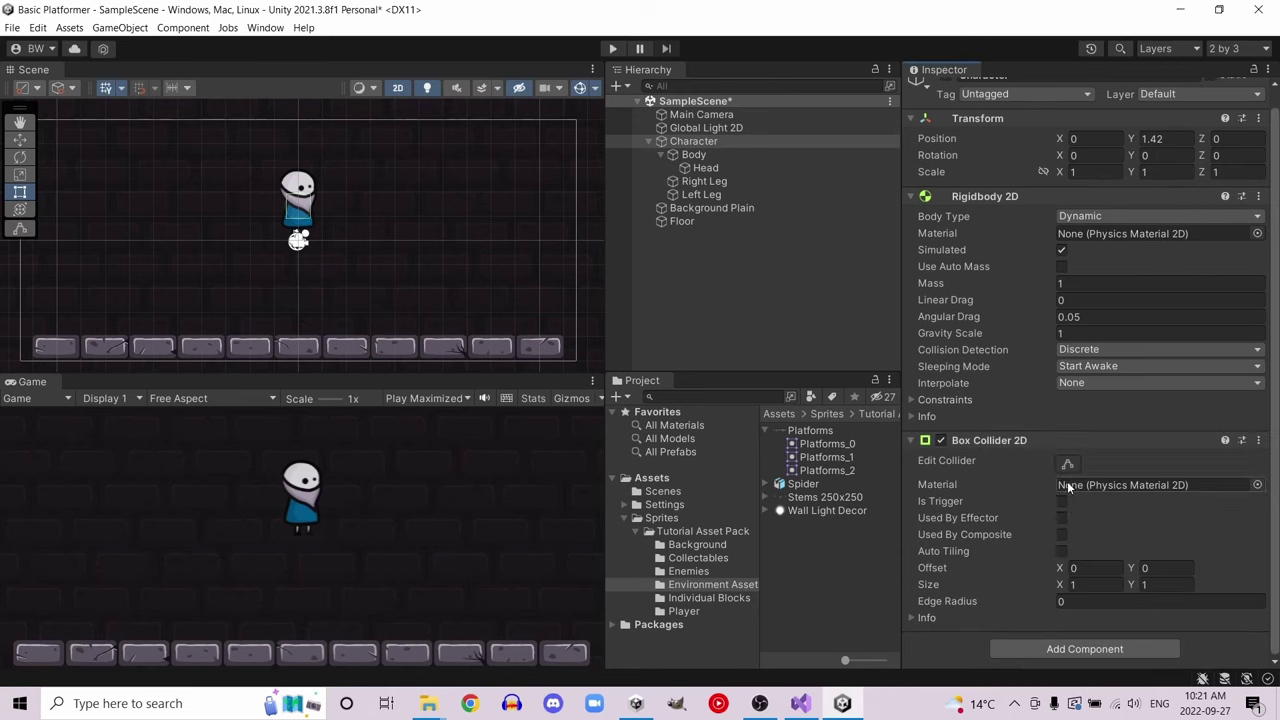
- Resize the collider to about 1.05 by 2.83, spanning head to feet
{"action": "left_click", "coordinate": [1067, 462]}
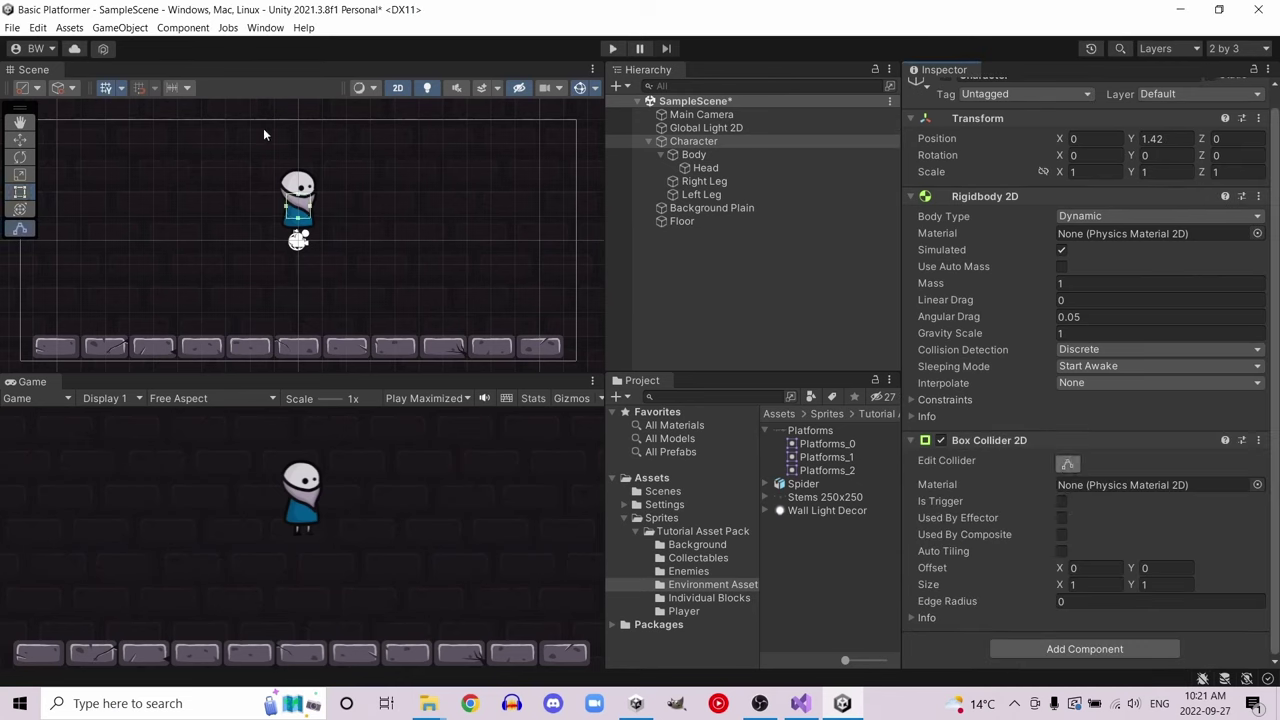
{"action": "scroll", "coordinate": [296, 212], "scroll_direction": "up", "scroll_amount": 6}
{"action": "left_click_drag", "start_coordinate": [296, 212], "coordinate": [296, 131]}
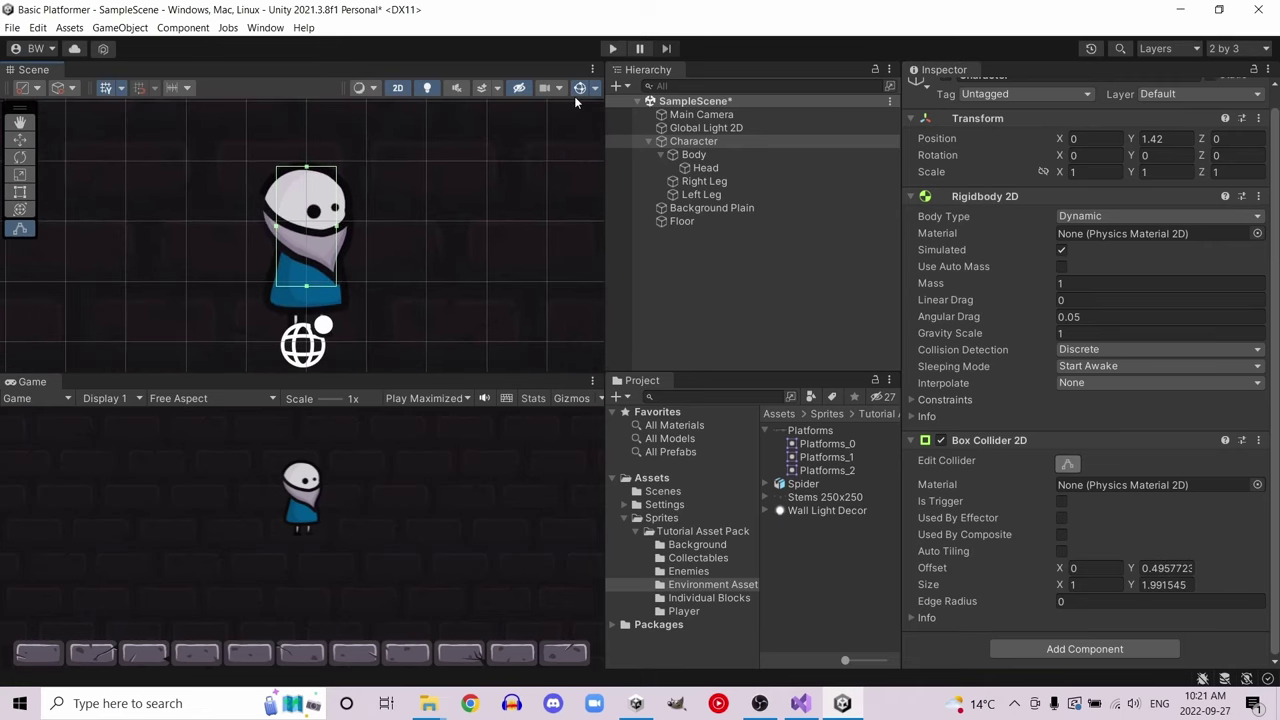
{"action": "scroll", "coordinate": [305, 288], "scroll_direction": "down", "scroll_amount": 1}
{"action": "middle_click_drag", "start_coordinate": [305, 288], "coordinate": [335, 270]}
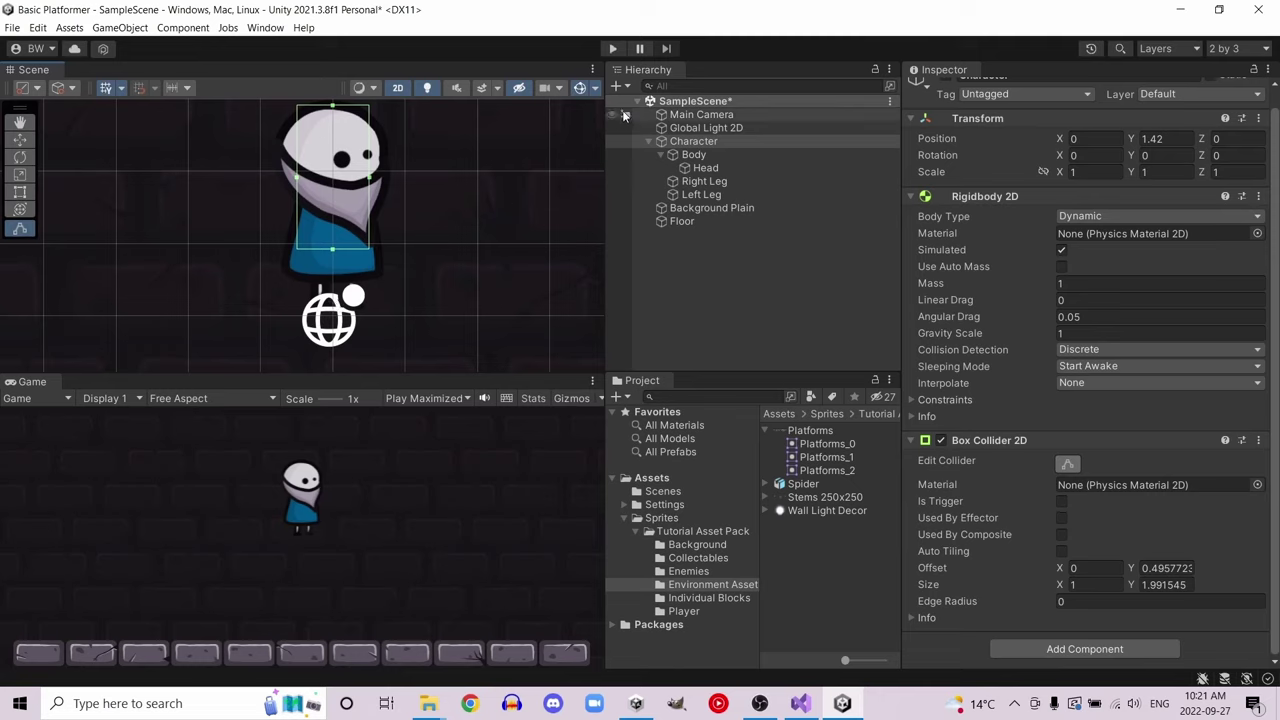
{"action": "left_click", "coordinate": [583, 90]}
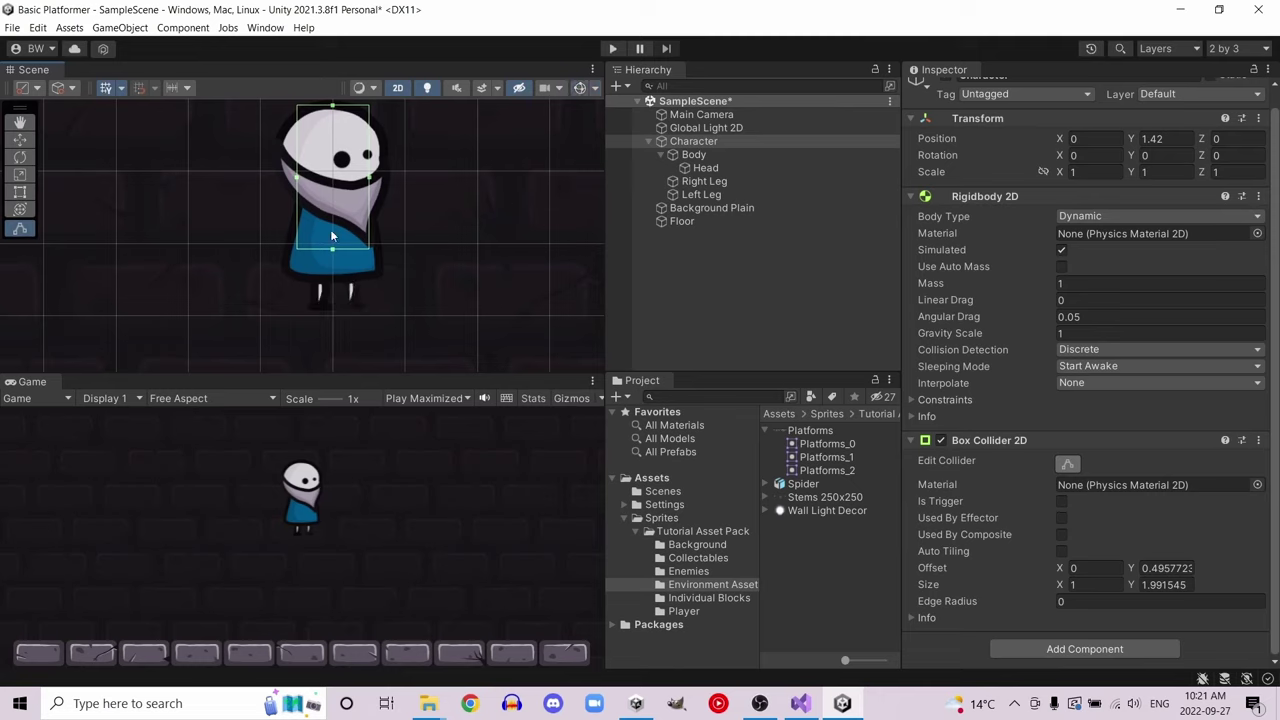
{"action": "scroll", "coordinate": [330, 229], "scroll_direction": "up", "scroll_amount": 5}
{"action": "left_click_drag", "start_coordinate": [323, 228], "coordinate": [321, 334]}
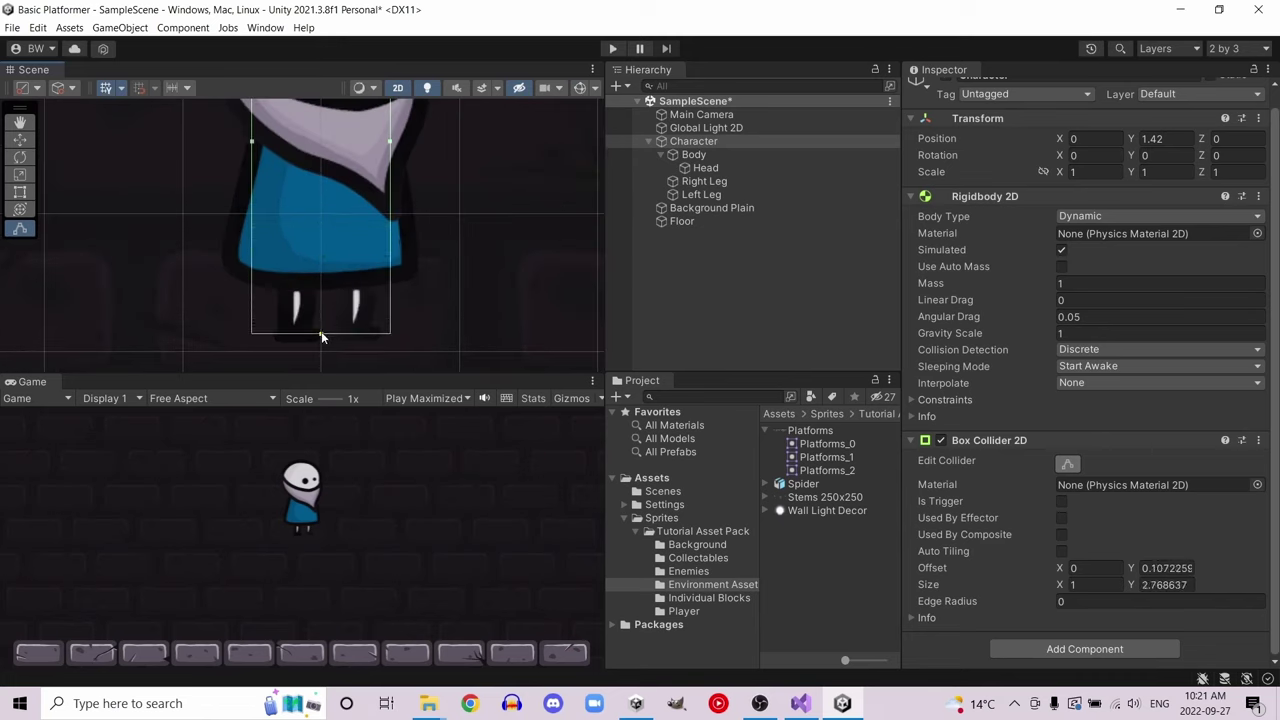
{"action": "scroll", "coordinate": [401, 300], "scroll_direction": "down", "scroll_amount": 2}
{"action": "left_click_drag", "start_coordinate": [389, 266], "coordinate": [394, 266]}
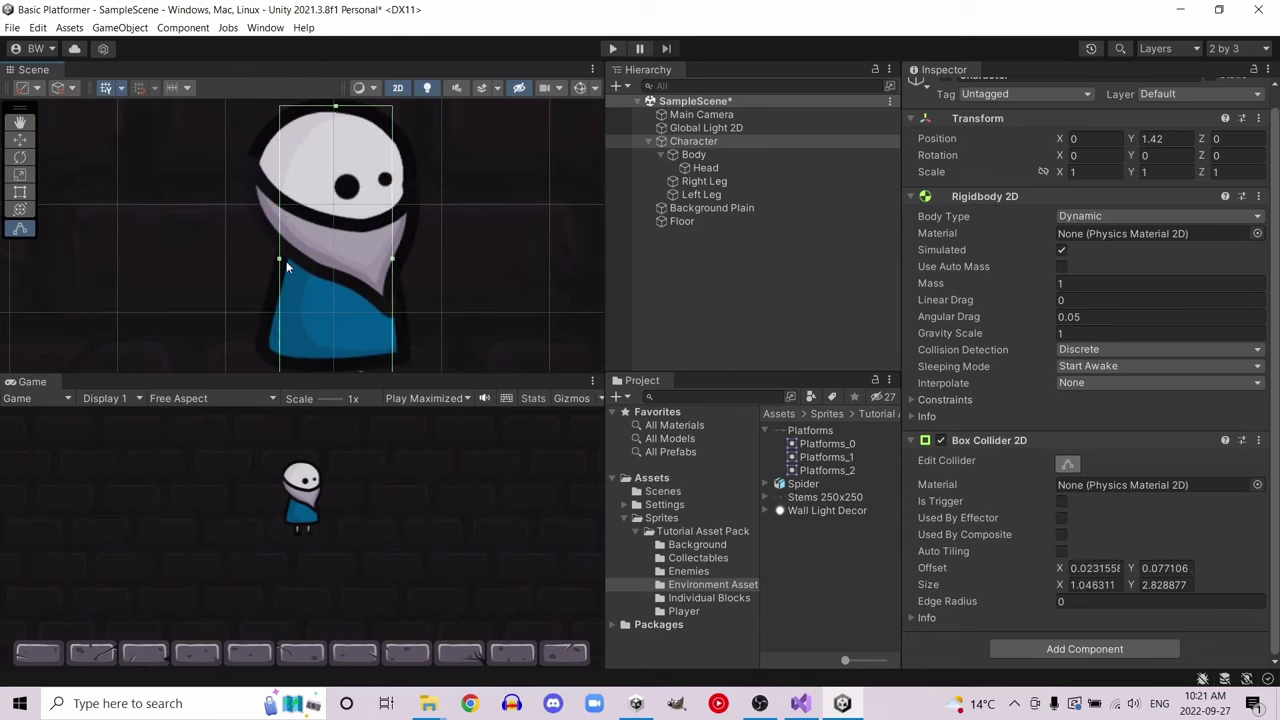
{"action": "left_click_drag", "start_coordinate": [279, 260], "coordinate": [275, 260]}
{"action": "scroll", "coordinate": [417, 272], "scroll_direction": "down", "scroll_amount": 2}
- Add a Box Collider 2D to the Floor and play-test the character landing on it
{"action": "left_click", "coordinate": [691, 220]}
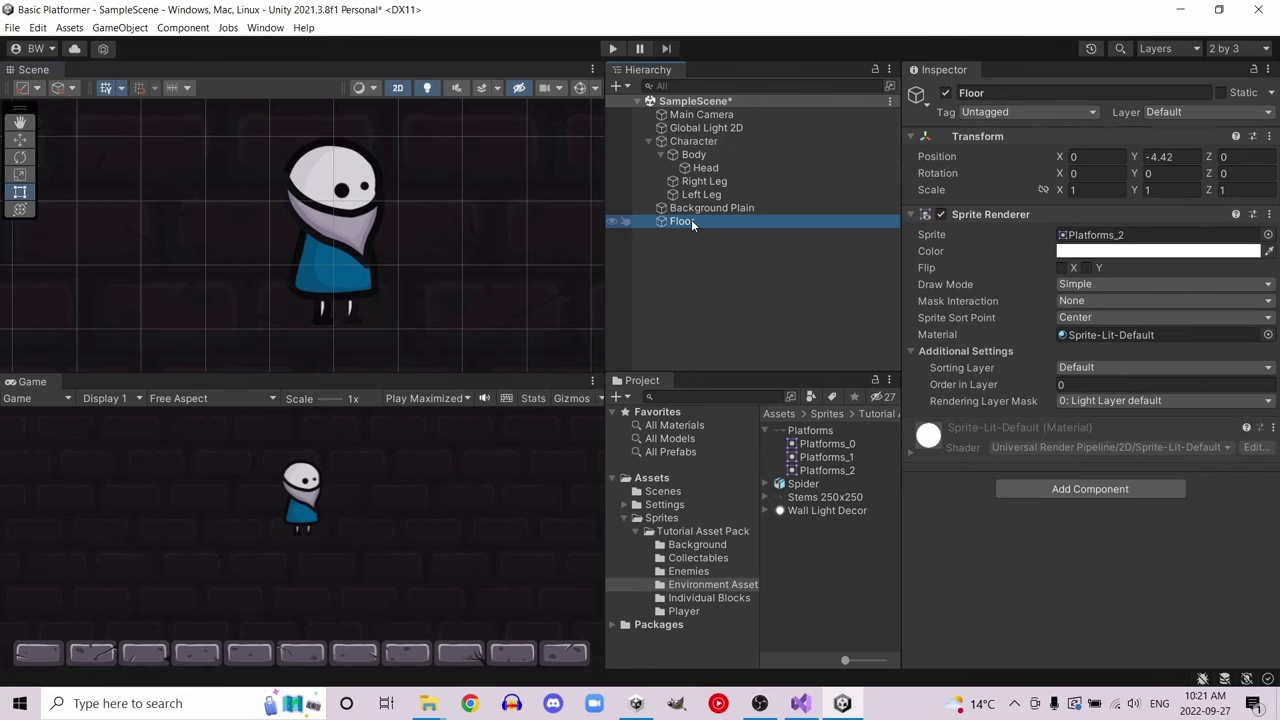
{"action": "left_click", "coordinate": [1052, 489]}
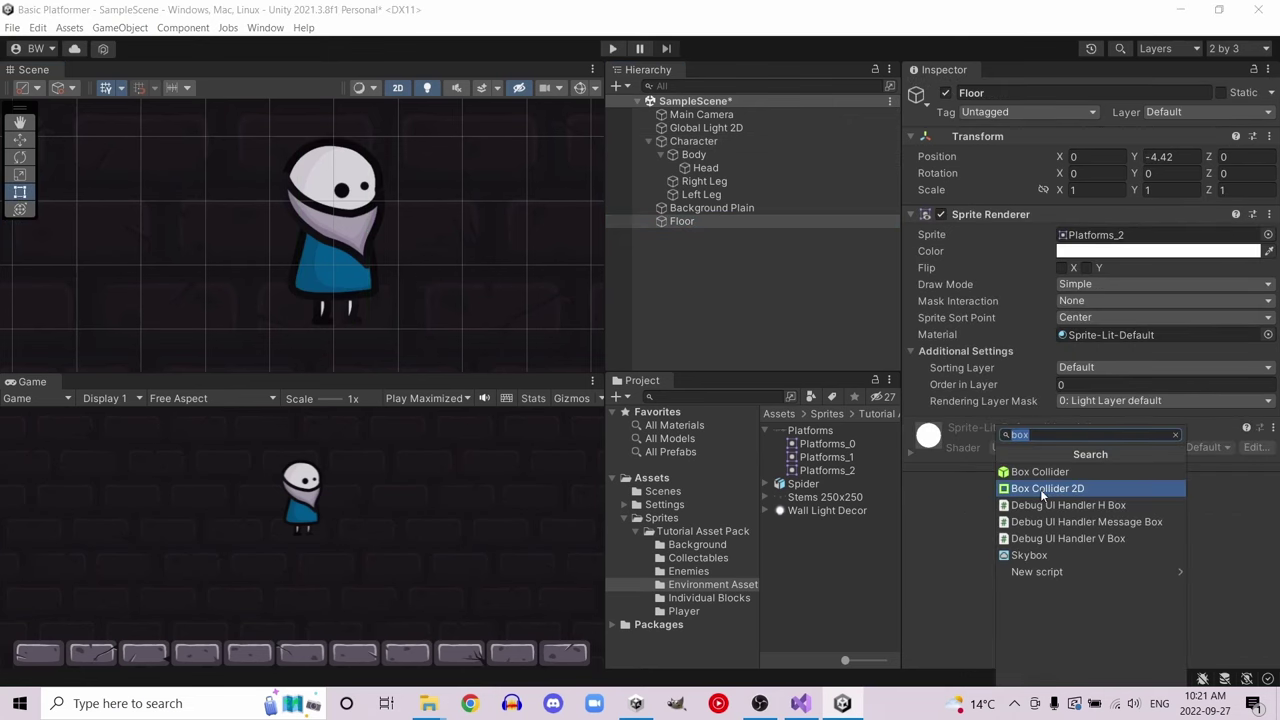
{"action": "left_click", "coordinate": [1040, 489]}
{"action": "scroll", "coordinate": [322, 292], "scroll_direction": "down", "scroll_amount": 3}
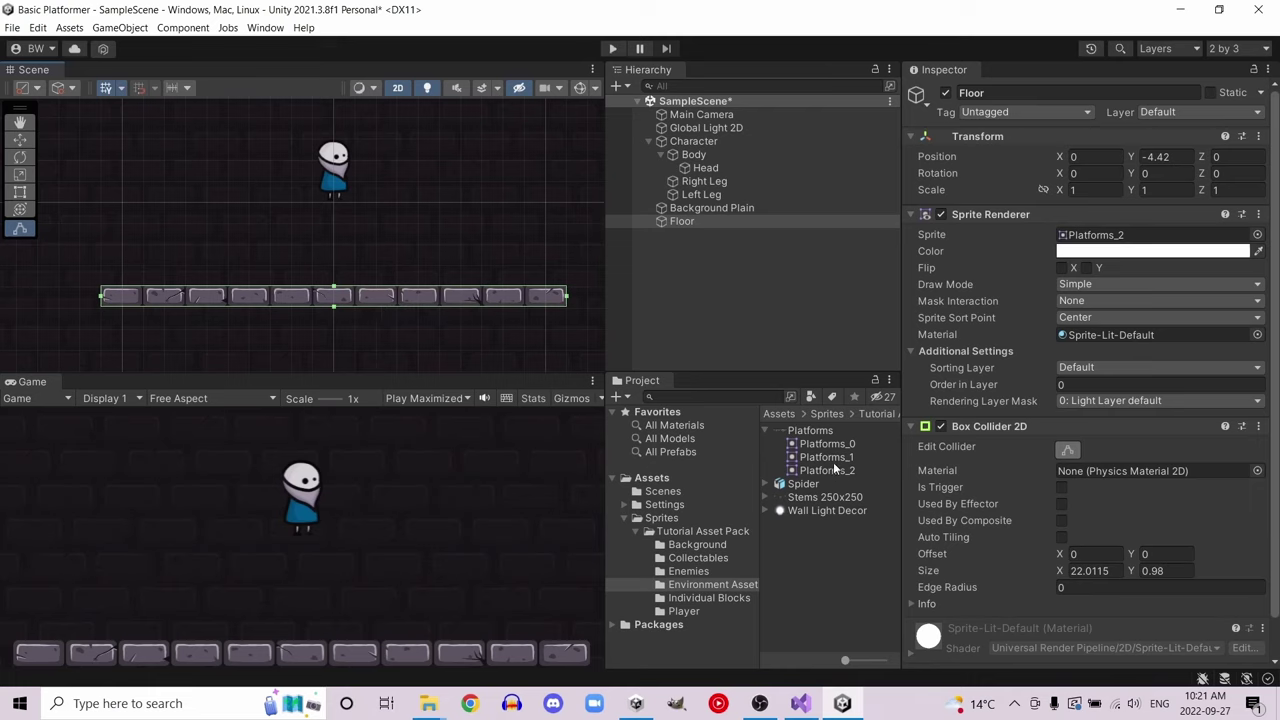
{"action": "scroll", "coordinate": [400, 312], "scroll_direction": "up", "scroll_amount": 5}
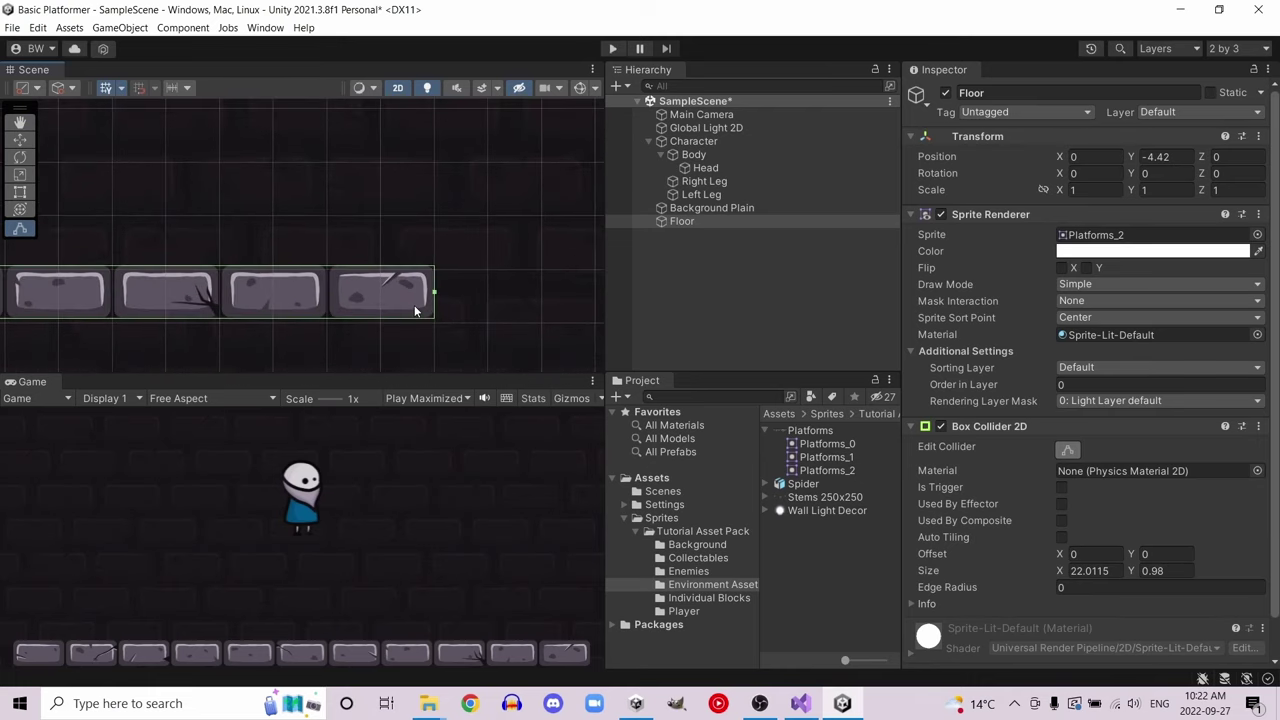
{"action": "scroll", "coordinate": [414, 305], "scroll_direction": "down", "scroll_amount": 5}
{"action": "left_click", "coordinate": [613, 48]}
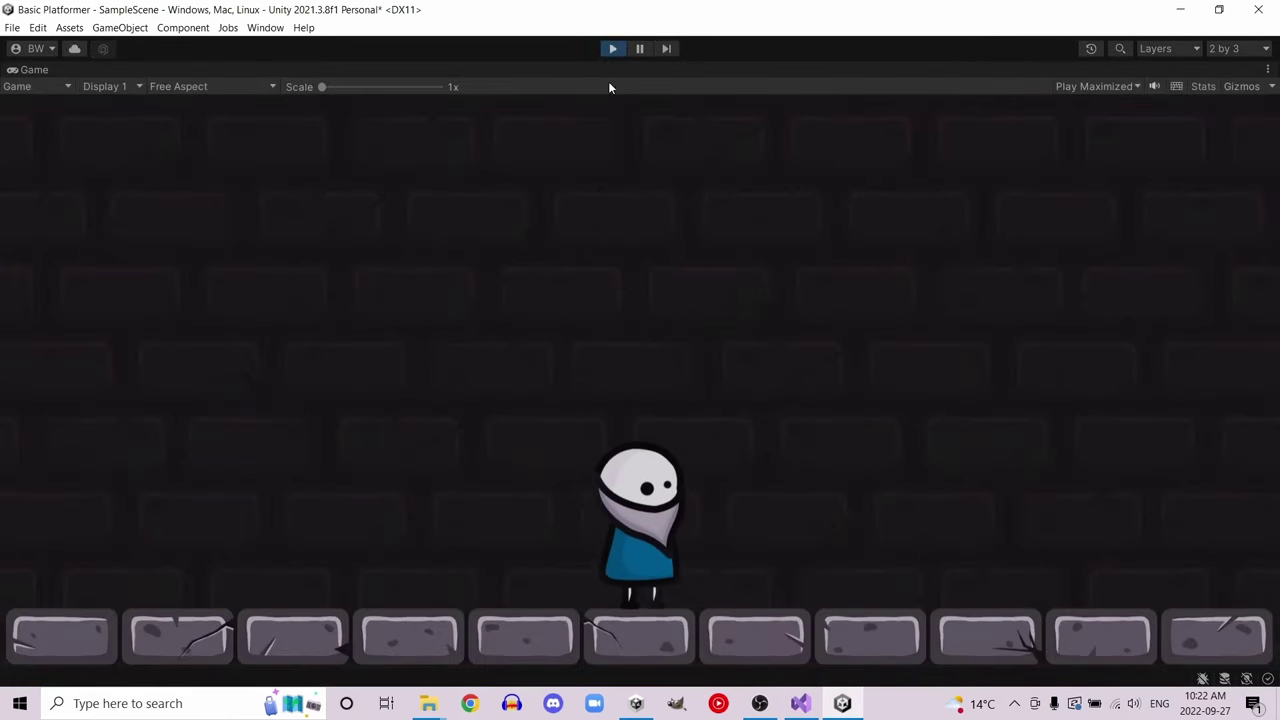
{"action": "left_click", "coordinate": [613, 48]}
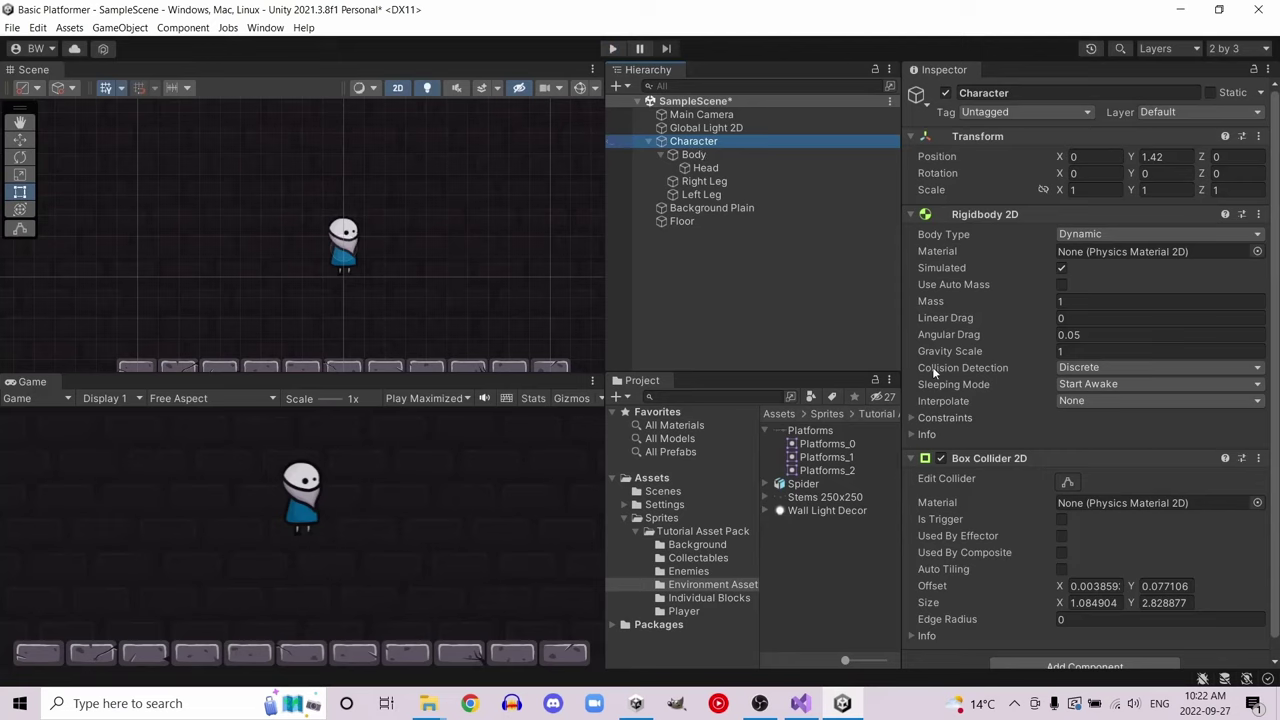
- Set the Character's Rigidbody 2D Collision Detection to Continuous
{"action": "left_click", "coordinate": [1076, 370]}
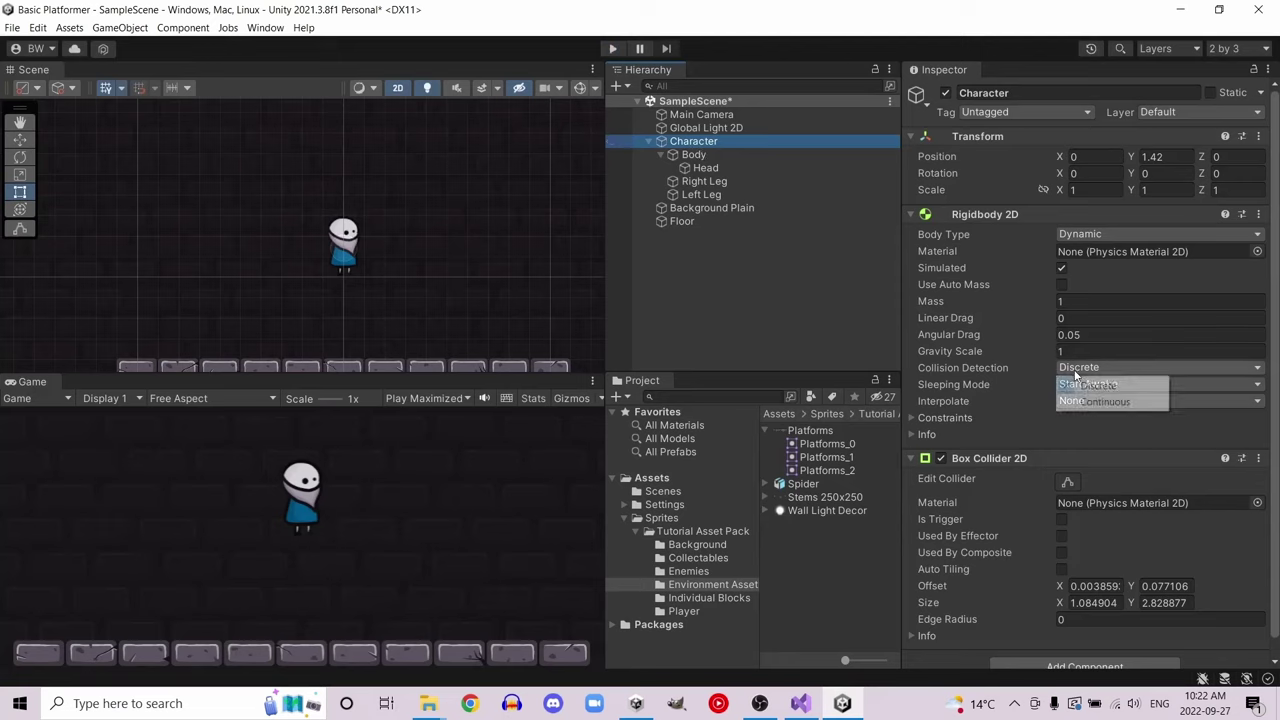
{"action": "left_click", "coordinate": [1080, 402]}
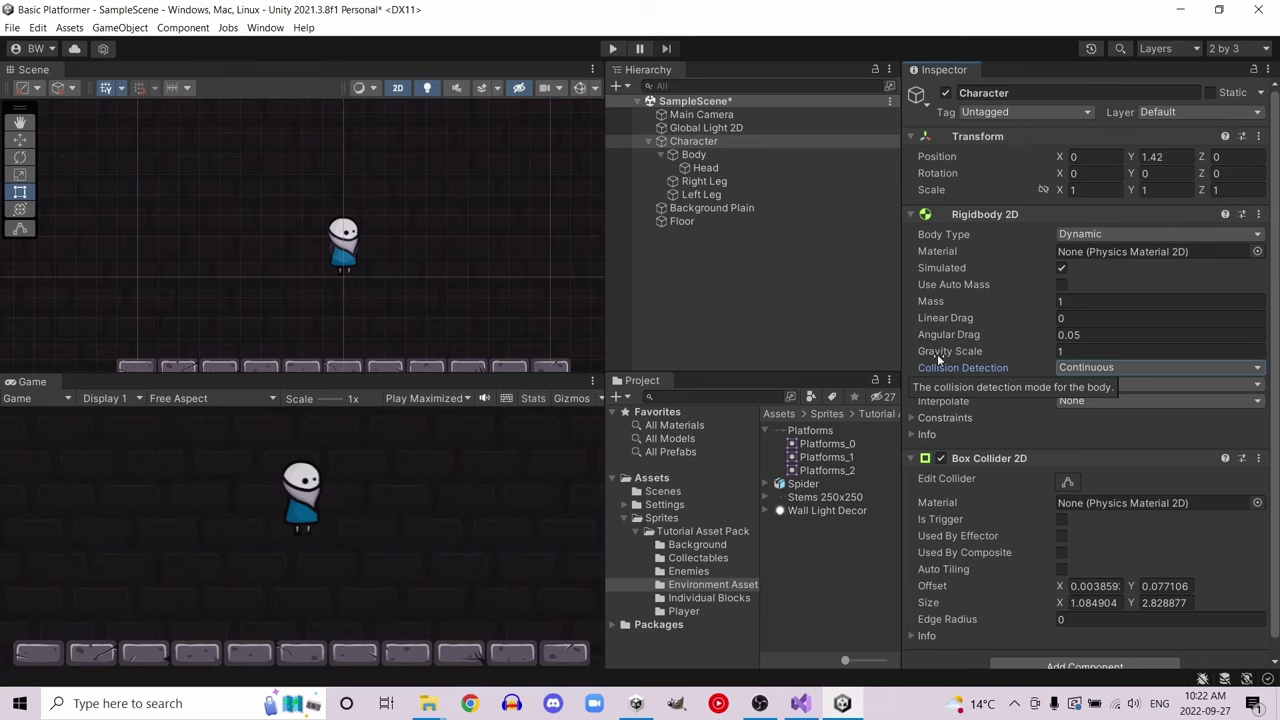
{"action": "scroll", "coordinate": [940, 396], "scroll_direction": "down", "scroll_amount": 1}
- Look at the Constraints, then scrub Rotation Z and revert it to 0
{"action": "left_click", "coordinate": [938, 398]}
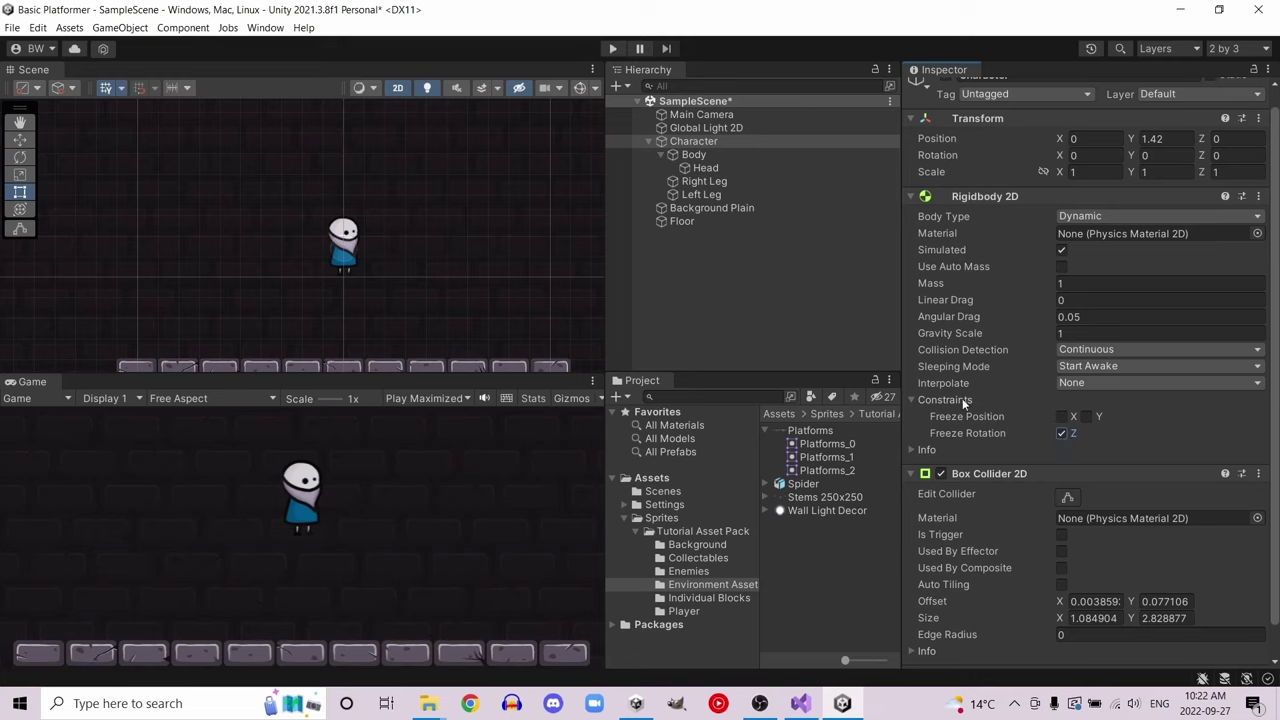
{"action": "left_click", "coordinate": [1052, 401]}
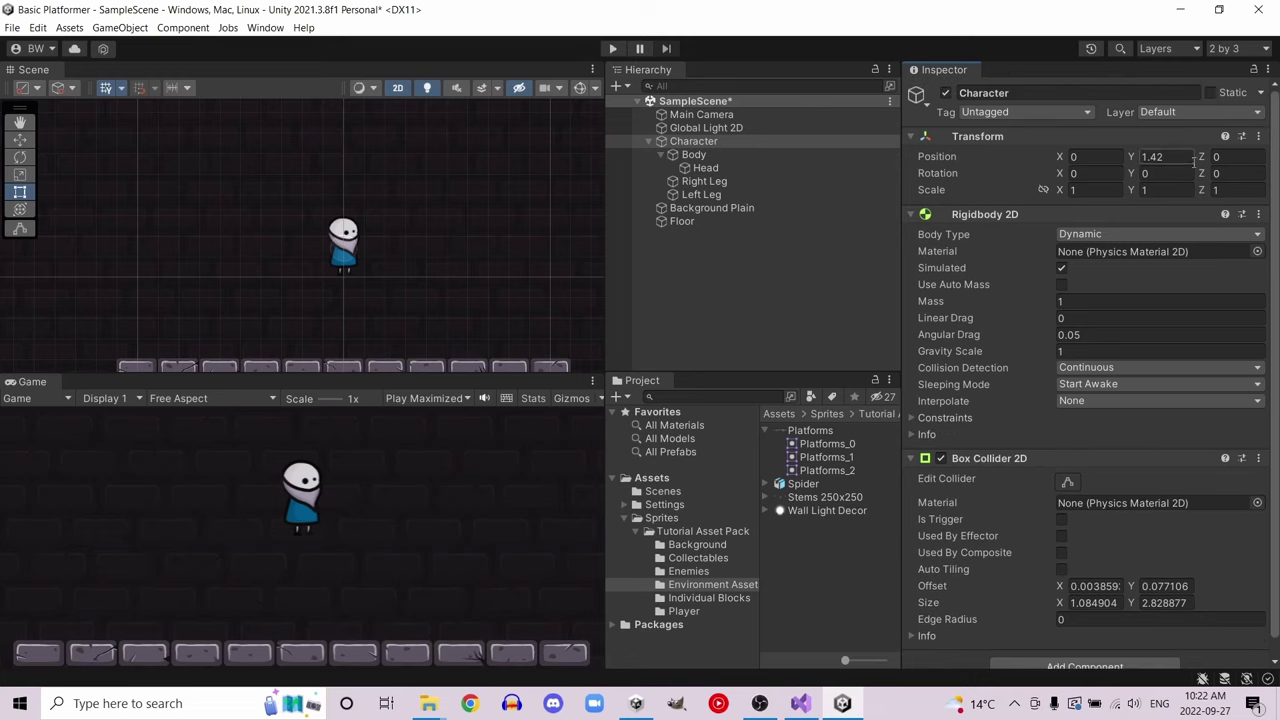
{"action": "left_click_drag", "start_coordinate": [1203, 181], "coordinate": [1196, 12]}
{"action": "key", "text": "Escape"}
- Install Input System from the Unity Registry, enabling its new backends and restarting the editor
{"action": "left_click", "coordinate": [262, 28]}
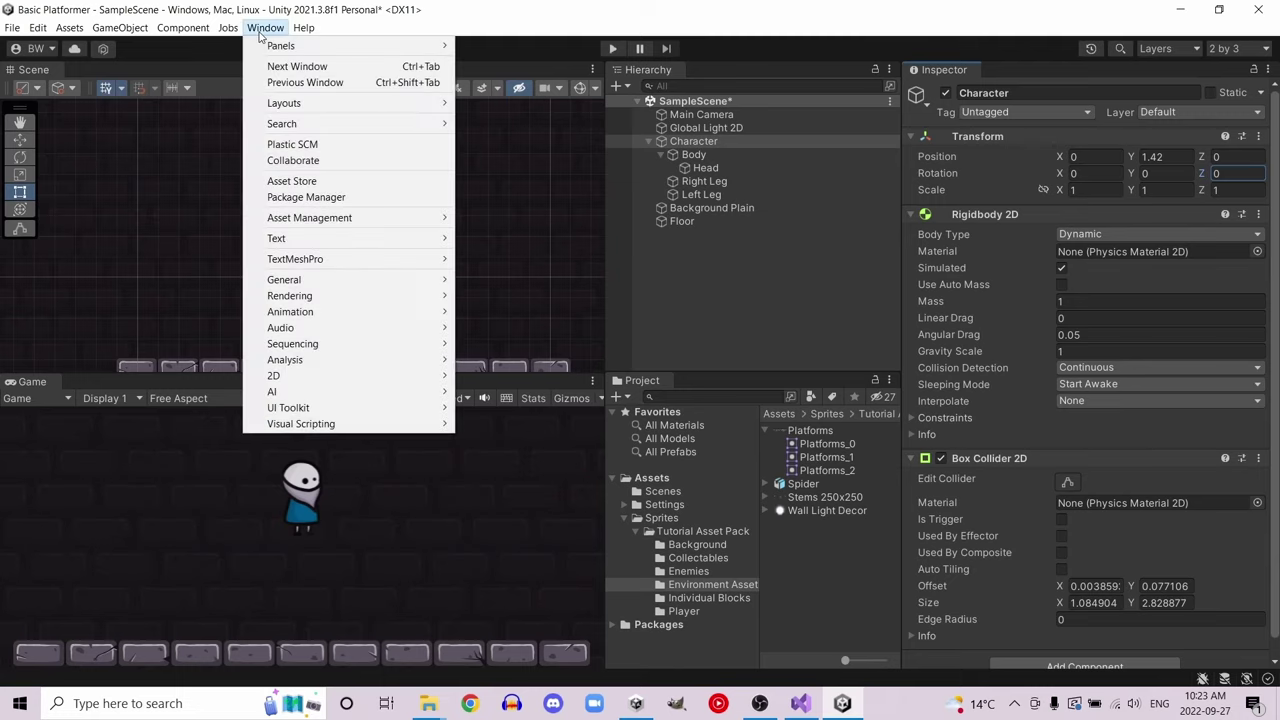
{"action": "left_click", "coordinate": [289, 196]}
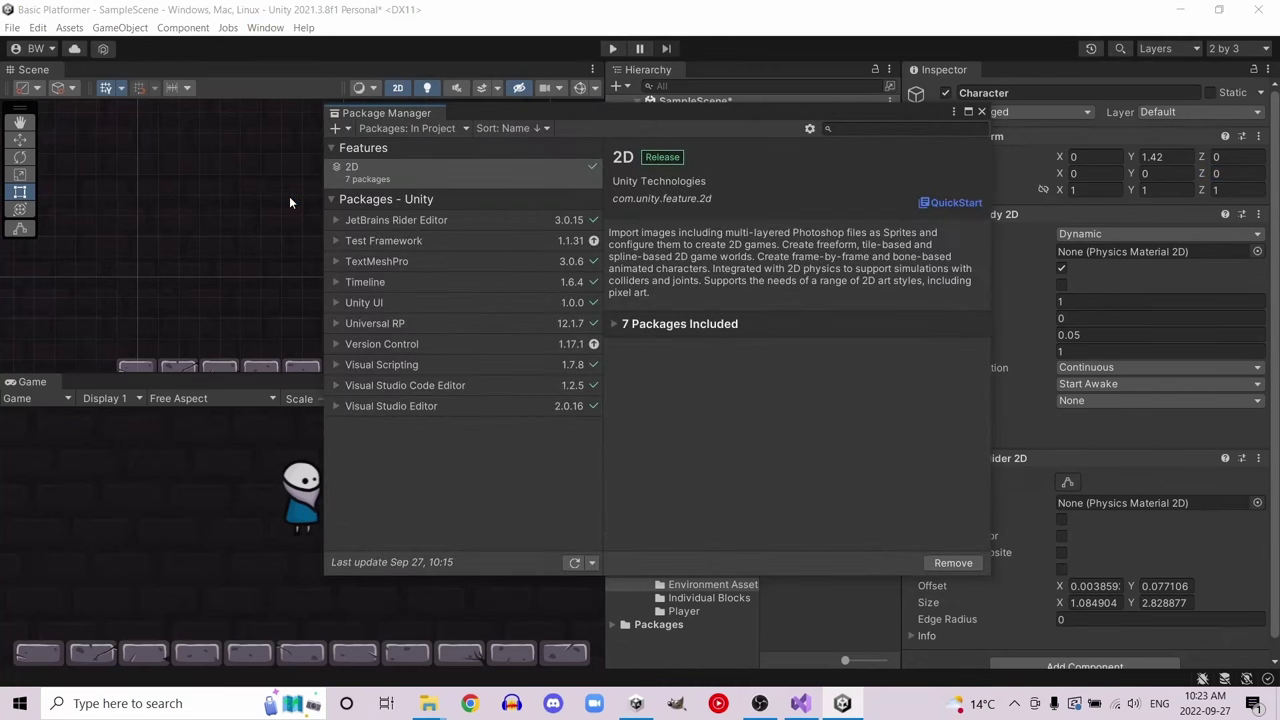
{"action": "left_click", "coordinate": [410, 129]}
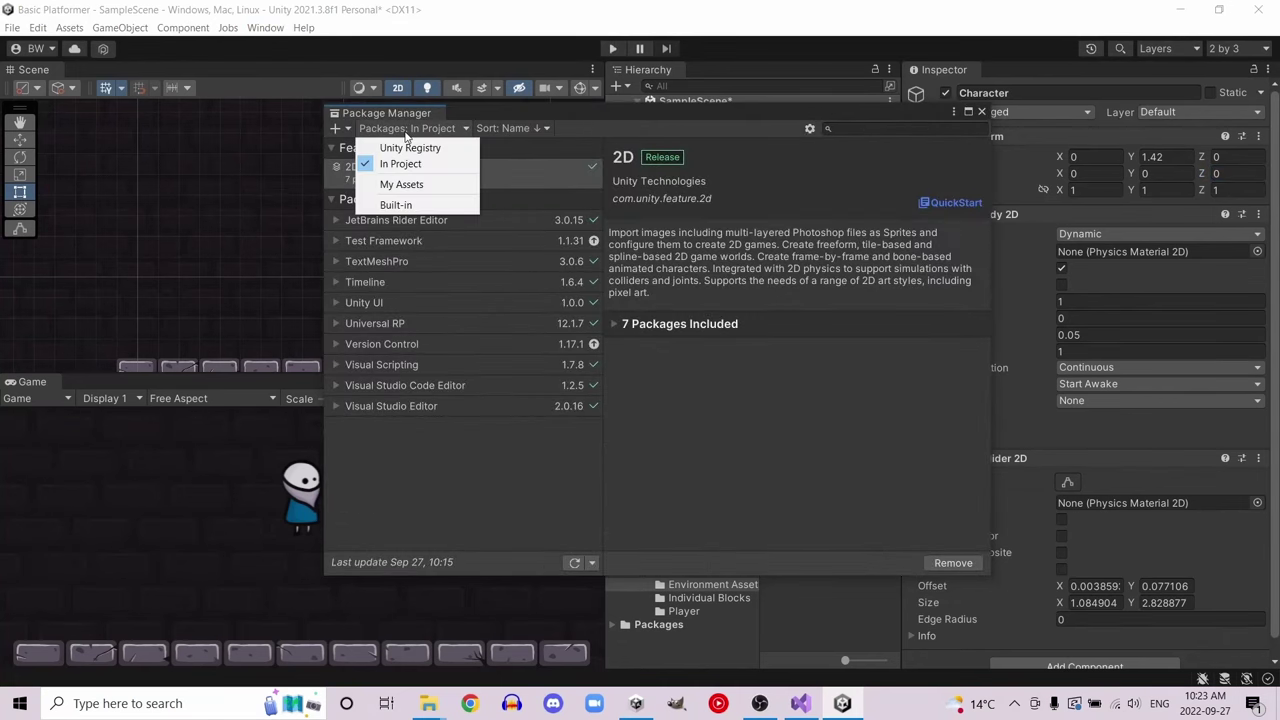
{"action": "left_click", "coordinate": [402, 148]}
{"action": "scroll", "coordinate": [470, 272], "scroll_direction": "down", "scroll_amount": 15}
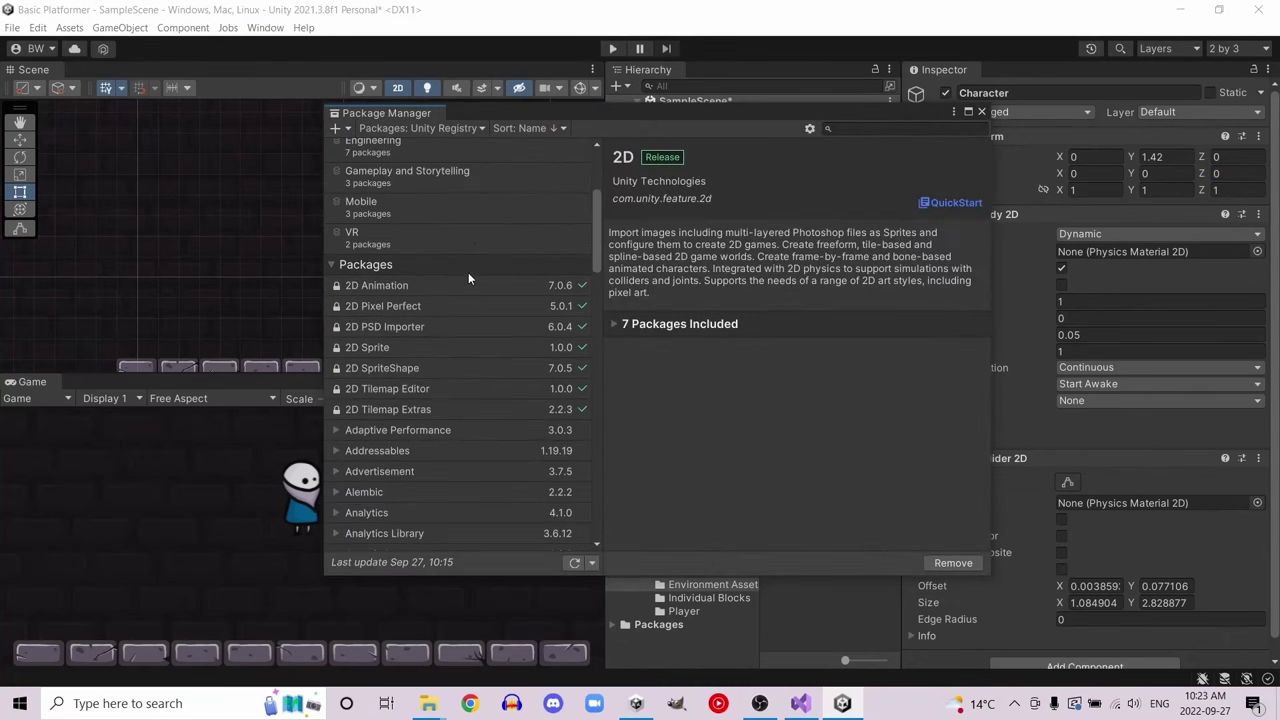
{"action": "scroll", "coordinate": [462, 278], "scroll_direction": "down", "scroll_amount": 2}
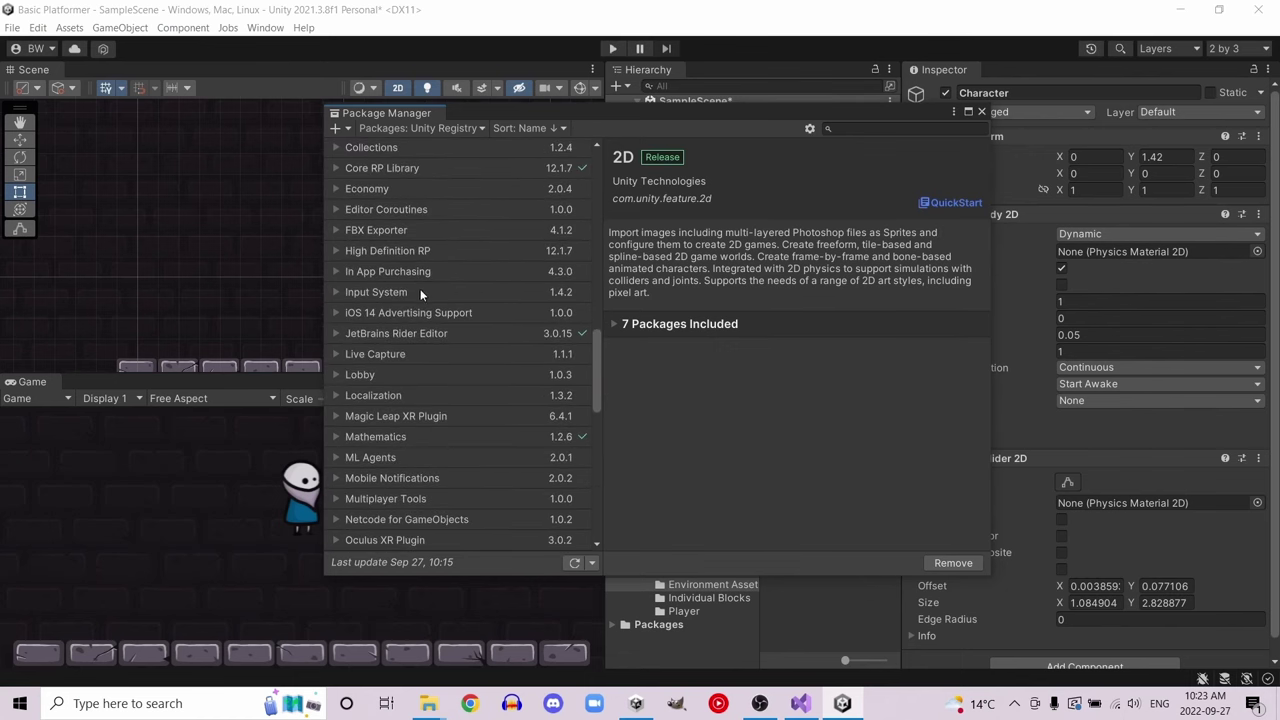
{"action": "left_click", "coordinate": [420, 290]}
{"action": "left_click", "coordinate": [950, 563]}
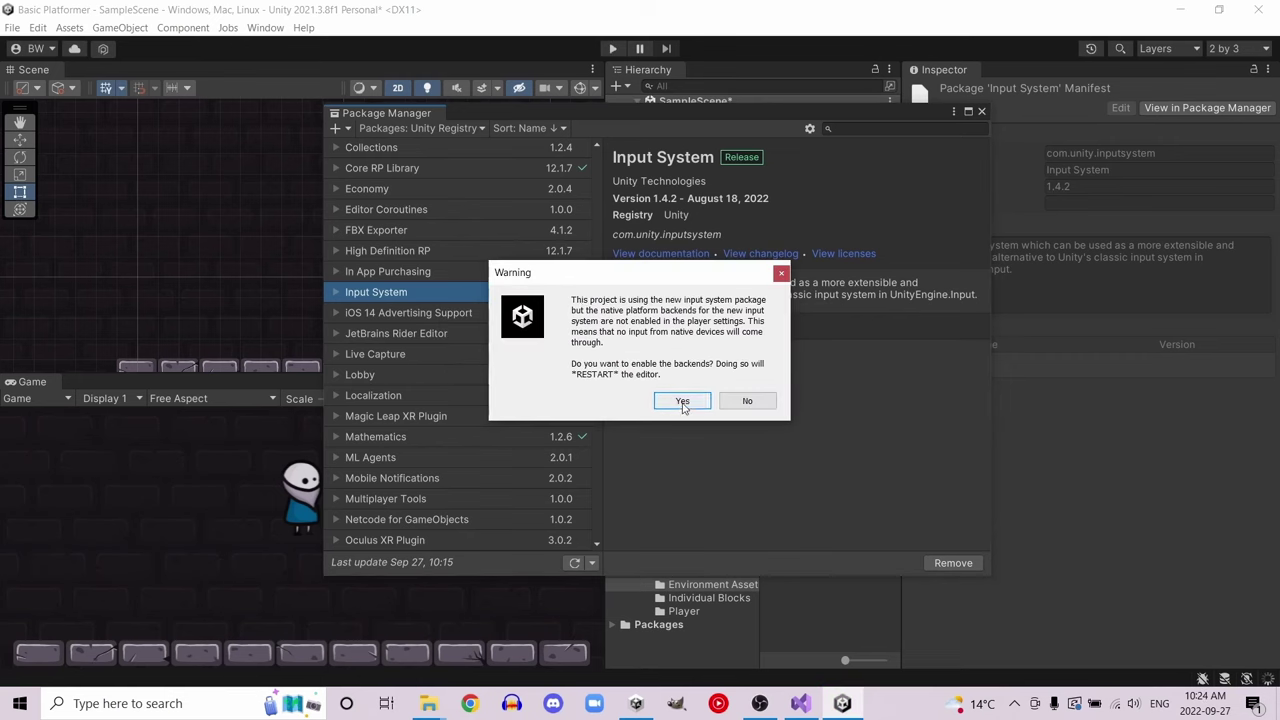
{"action": "left_click", "coordinate": [682, 401]}
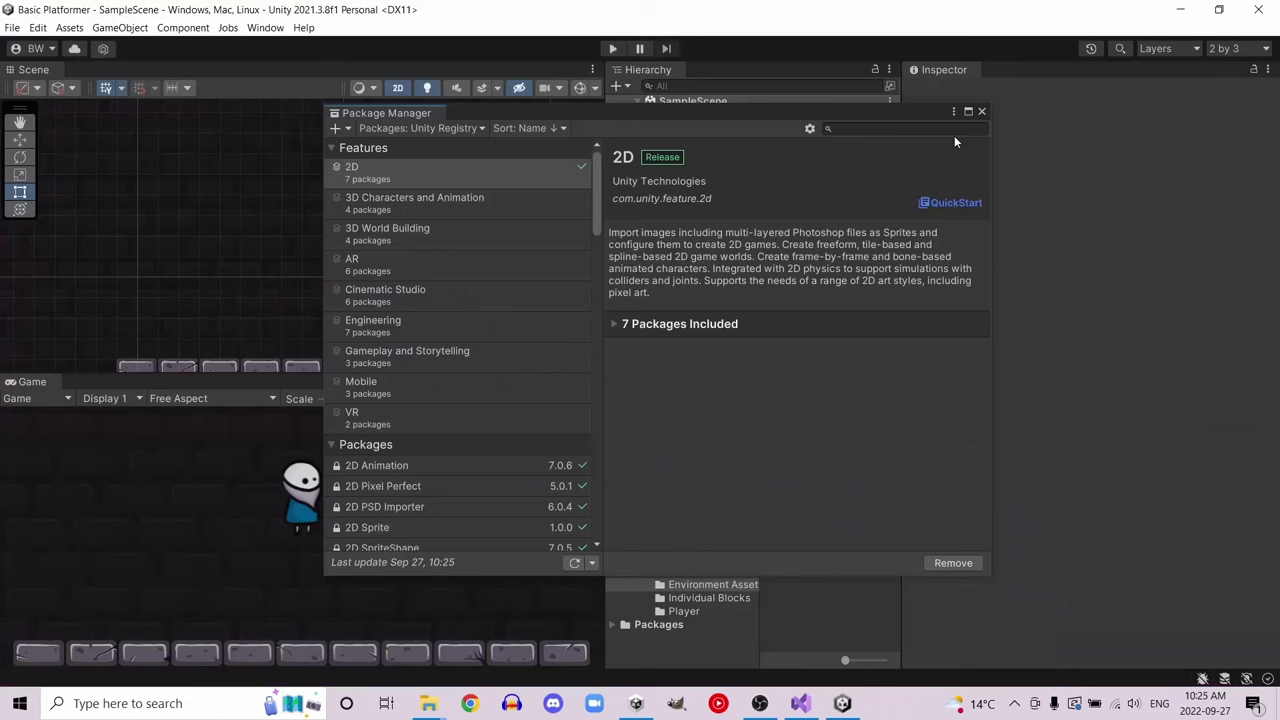
{"action": "left_click", "coordinate": [981, 112]}
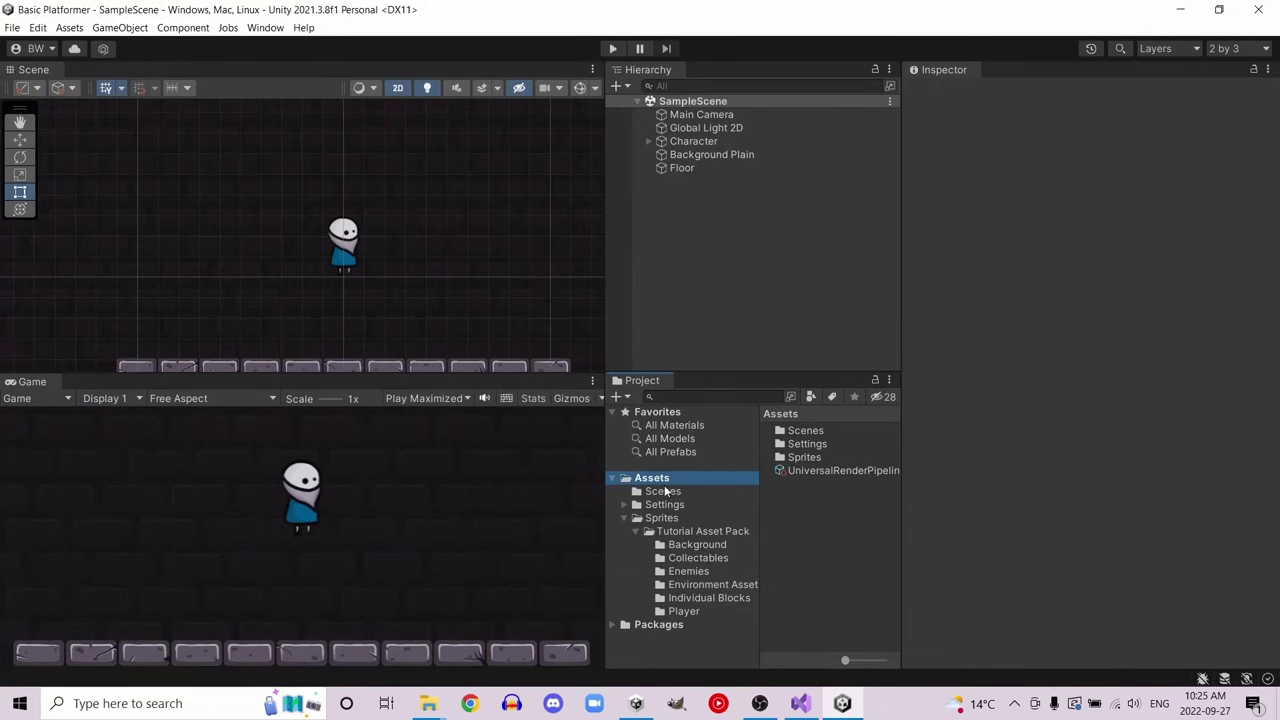
- Create a Scripts folder in Assets and open it
{"action": "right_click", "coordinate": [848, 539]}
{"action": "mouse_move", "coordinate": [893, 173]}
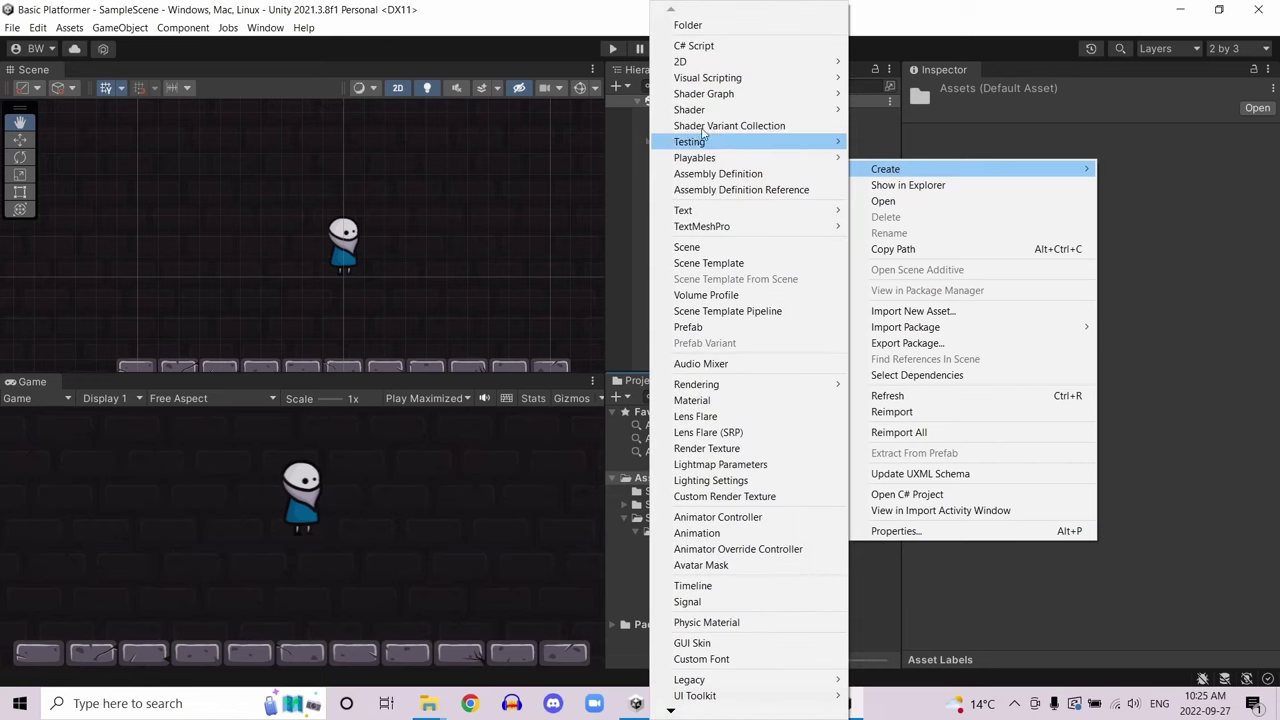
{"action": "left_click", "coordinate": [690, 12]}
{"action": "type", "text": "Scripts"}
{"action": "key", "text": "Return"}
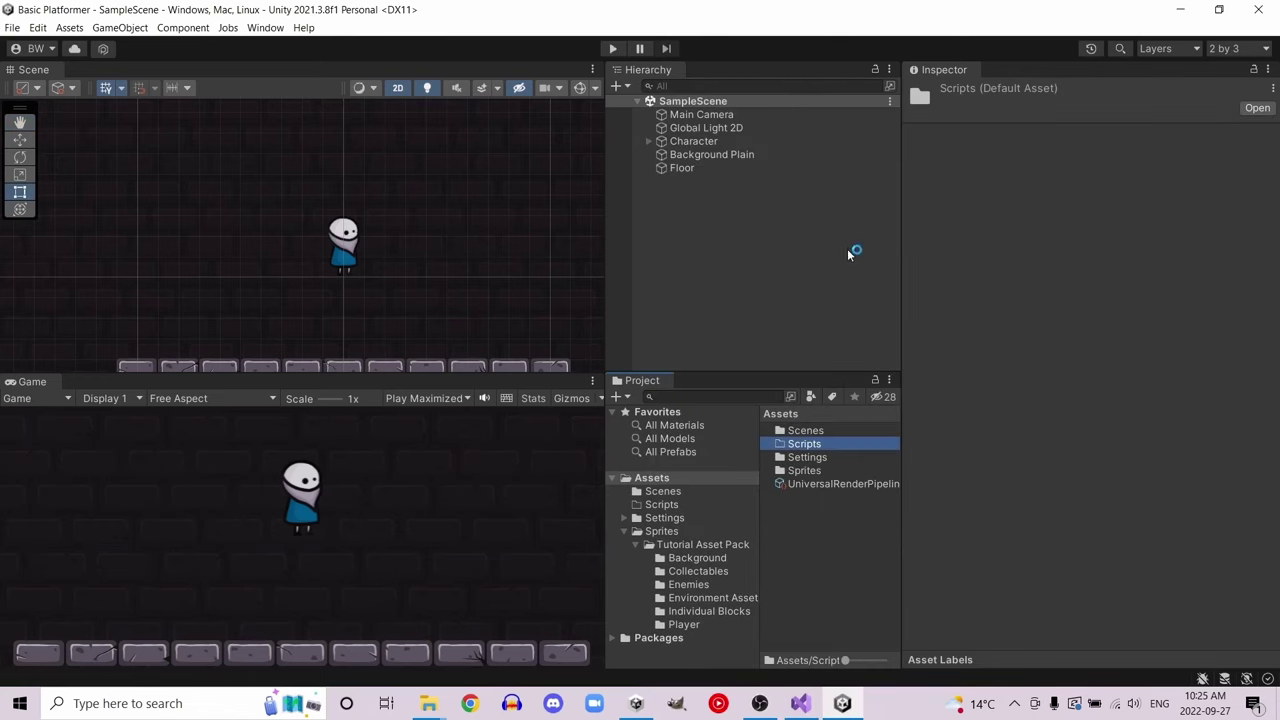
{"action": "double_click", "coordinate": [804, 443]}
- Create an Input folder inside Scripts and open it
{"action": "right_click", "coordinate": [814, 452]}
{"action": "mouse_move", "coordinate": [860, 80]}
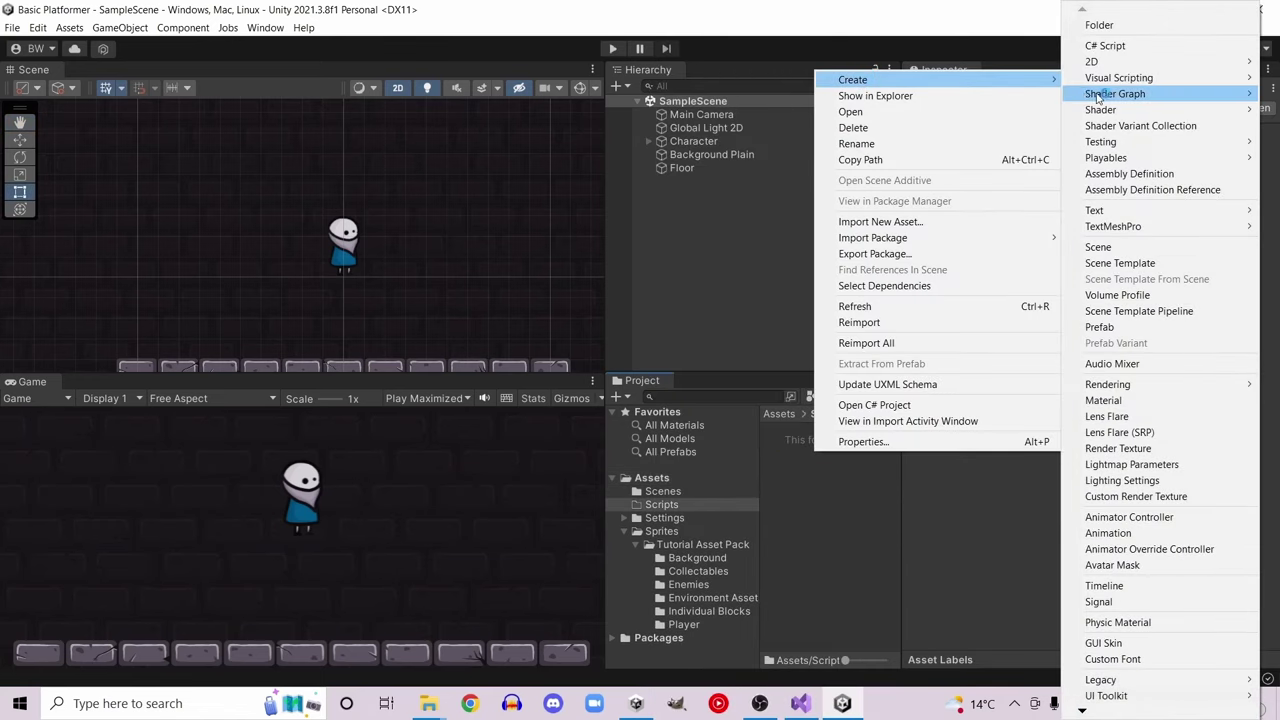
{"action": "left_click", "coordinate": [1125, 25]}
{"action": "type", "text": "Input"}
{"action": "key", "text": "Return"}
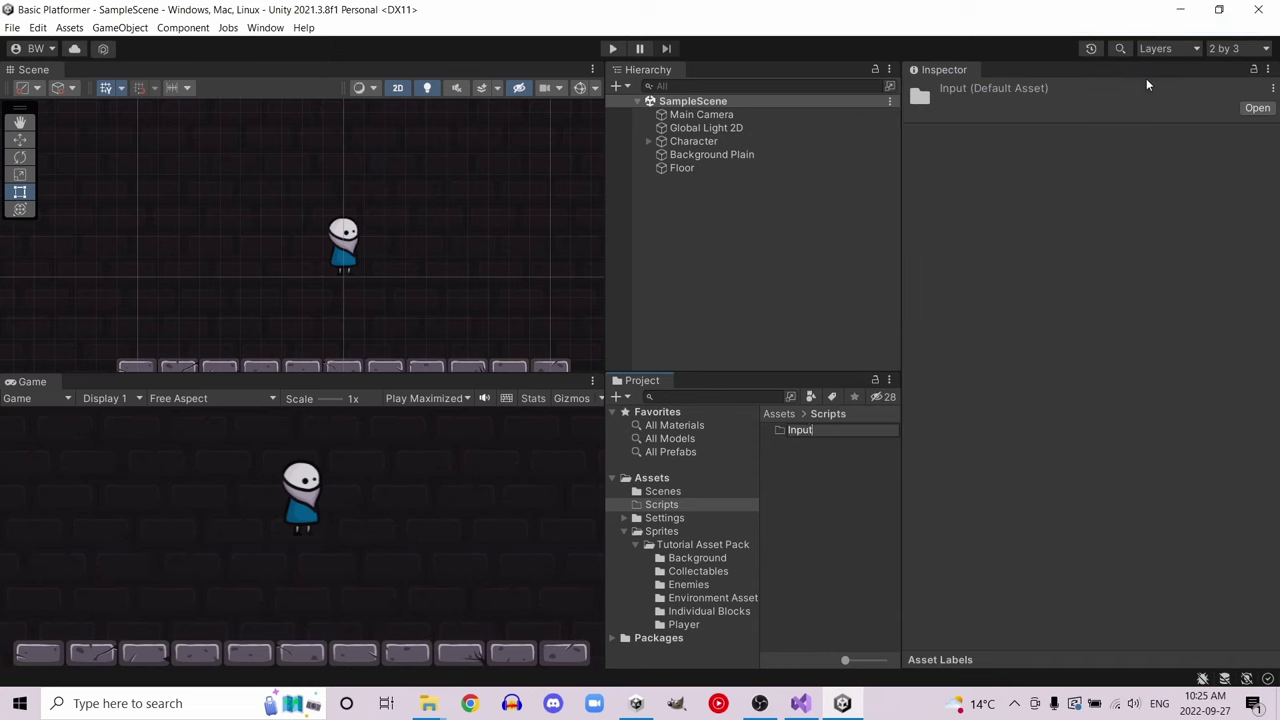
{"action": "double_click", "coordinate": [806, 430]}
- Create a Controls input actions asset with Generate C# Class applied, and open it for editing
{"action": "right_click", "coordinate": [813, 496]}
{"action": "mouse_move", "coordinate": [853, 133]}
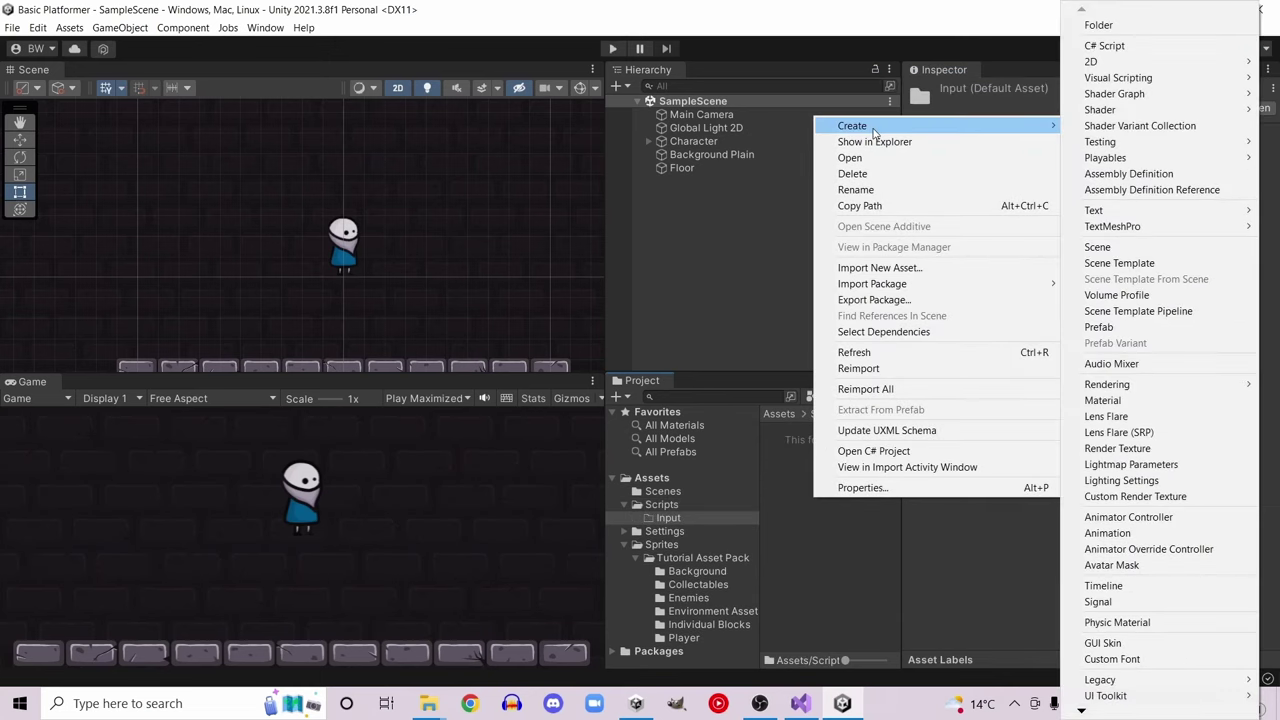
{"action": "mouse_move", "coordinate": [1081, 712]}
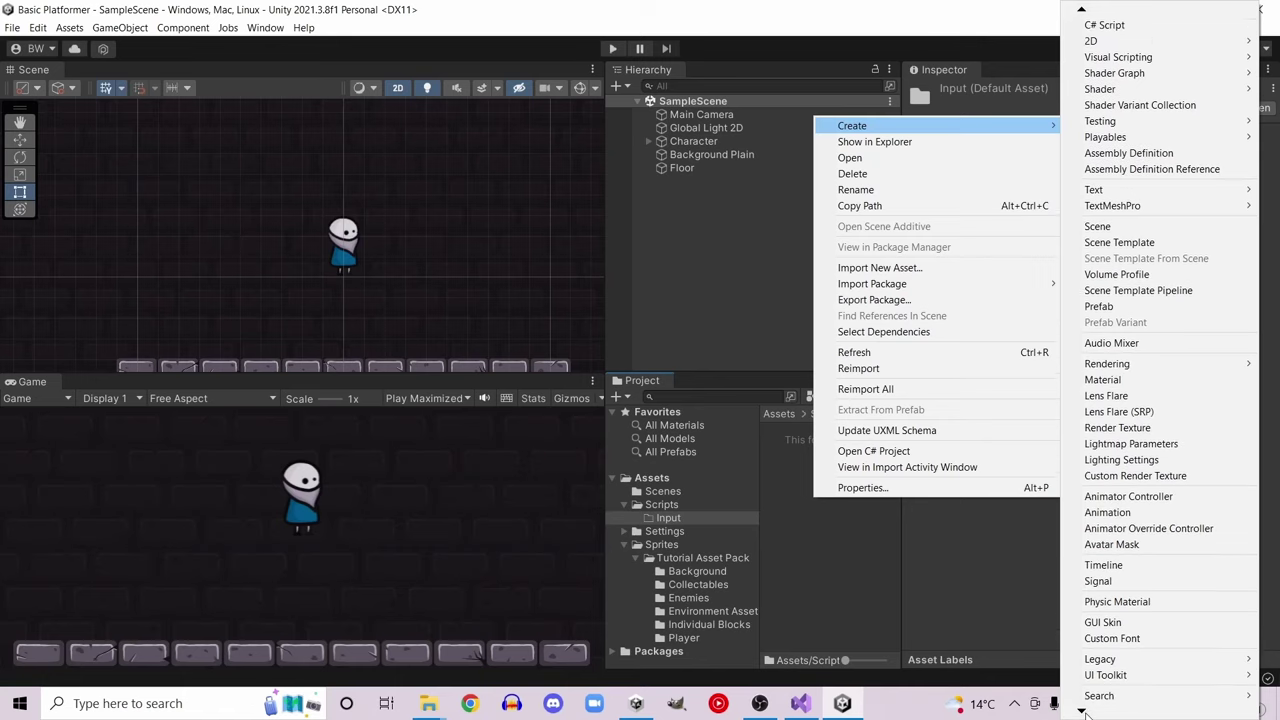
{"action": "left_click", "coordinate": [1098, 696]}
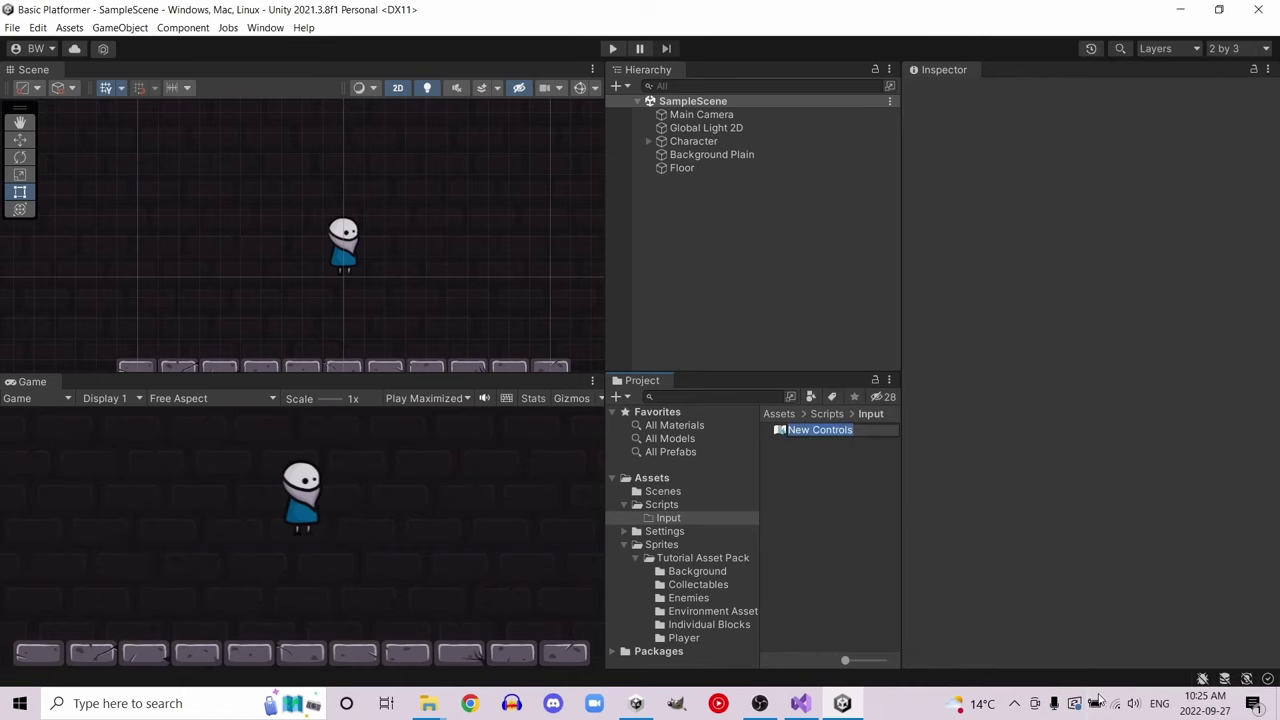
{"action": "type", "text": "Controls"}
{"action": "key", "text": "Return"}
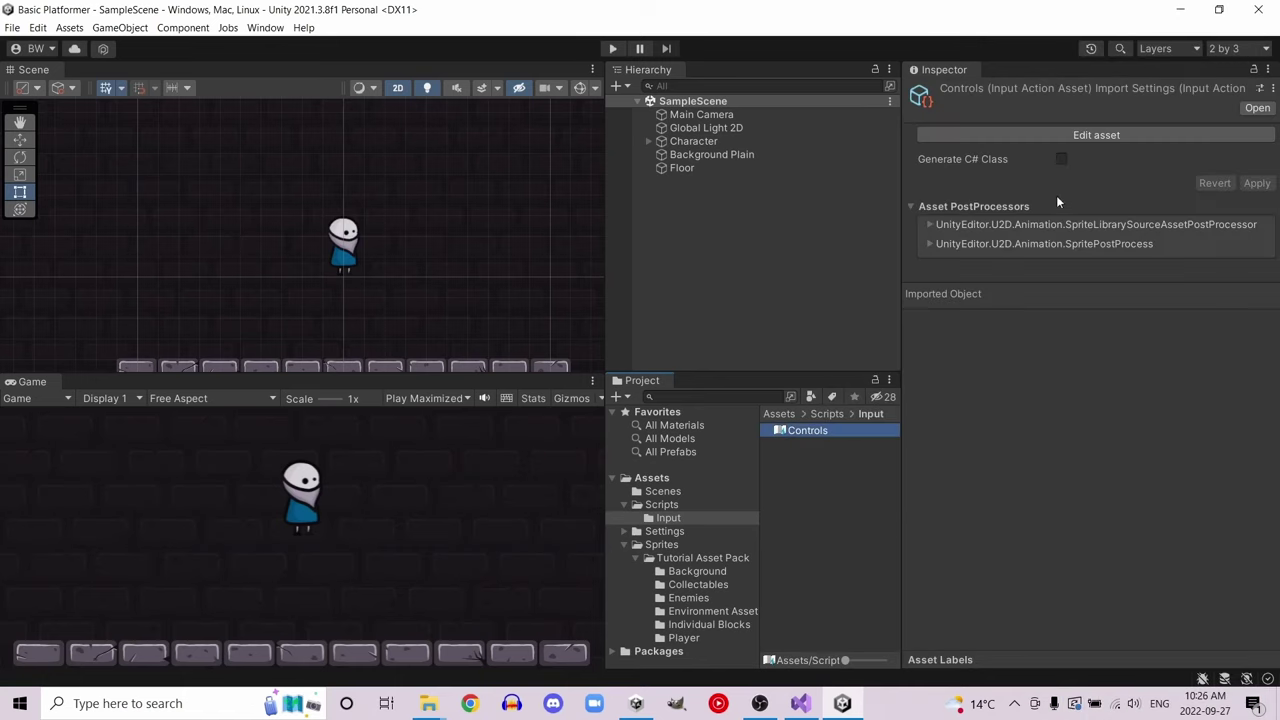
{"action": "left_click", "coordinate": [1061, 160]}
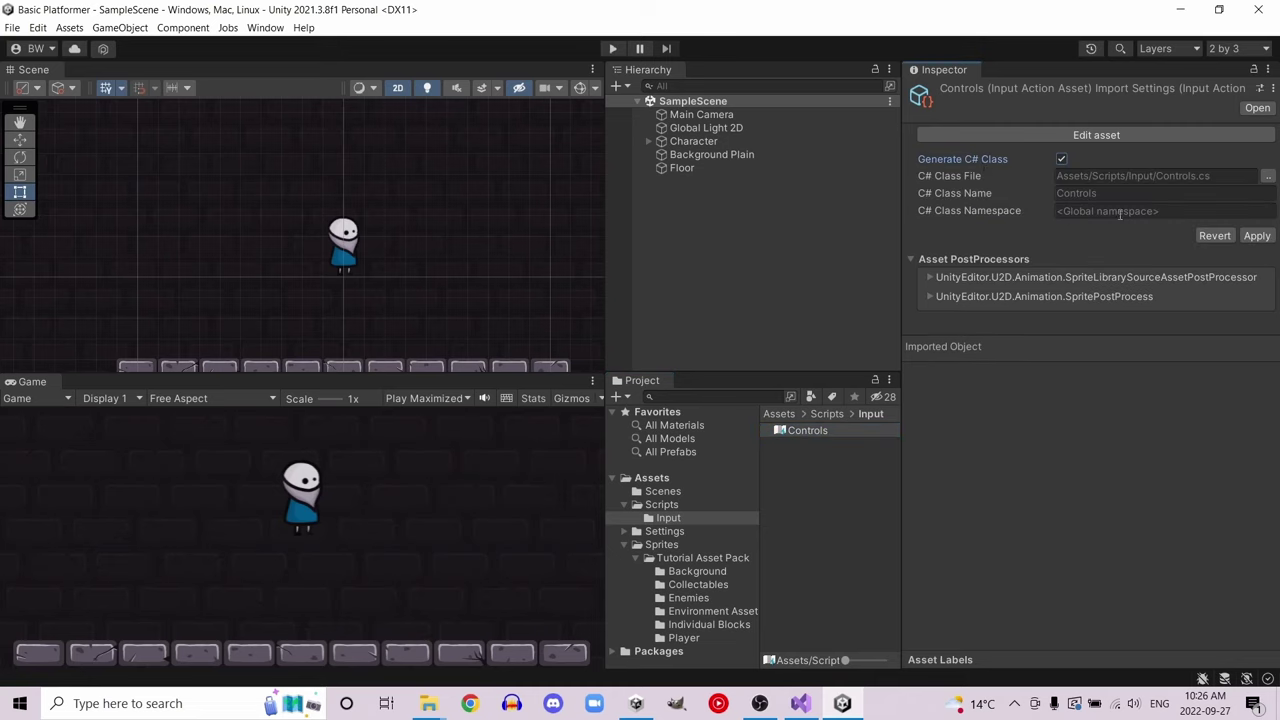
{"action": "left_click", "coordinate": [1256, 235]}
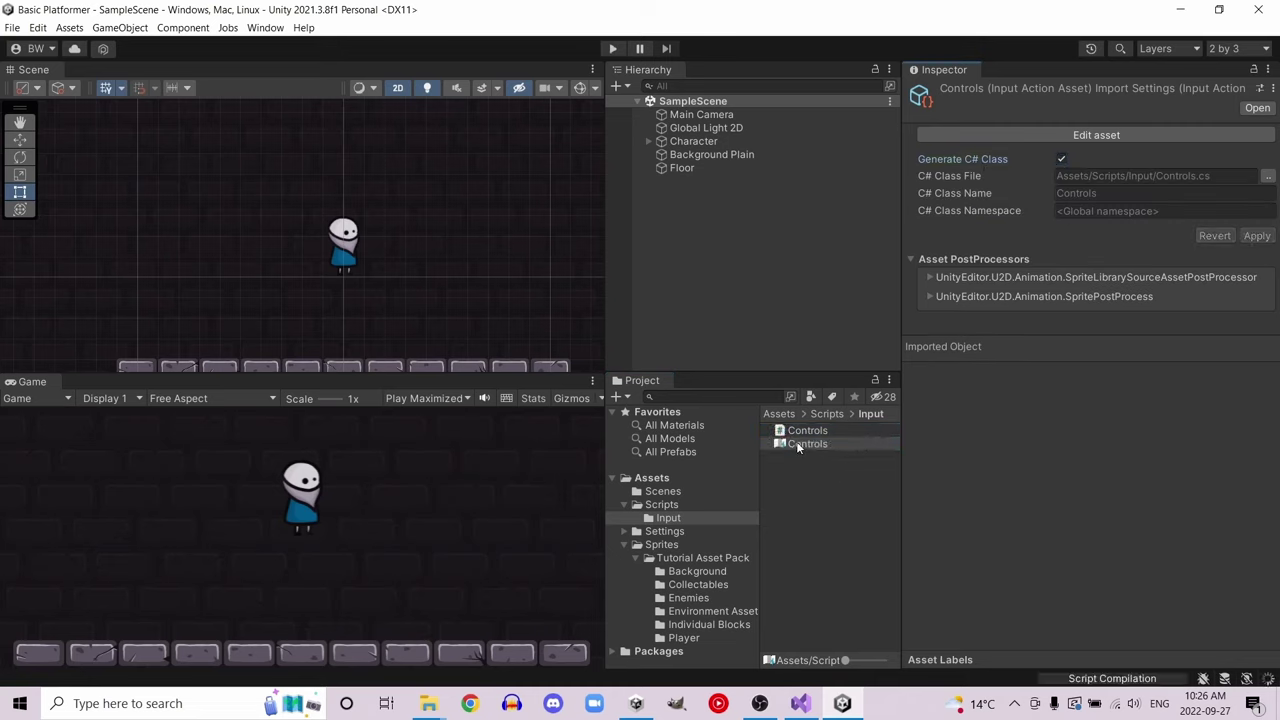
{"action": "left_click", "coordinate": [1081, 135]}
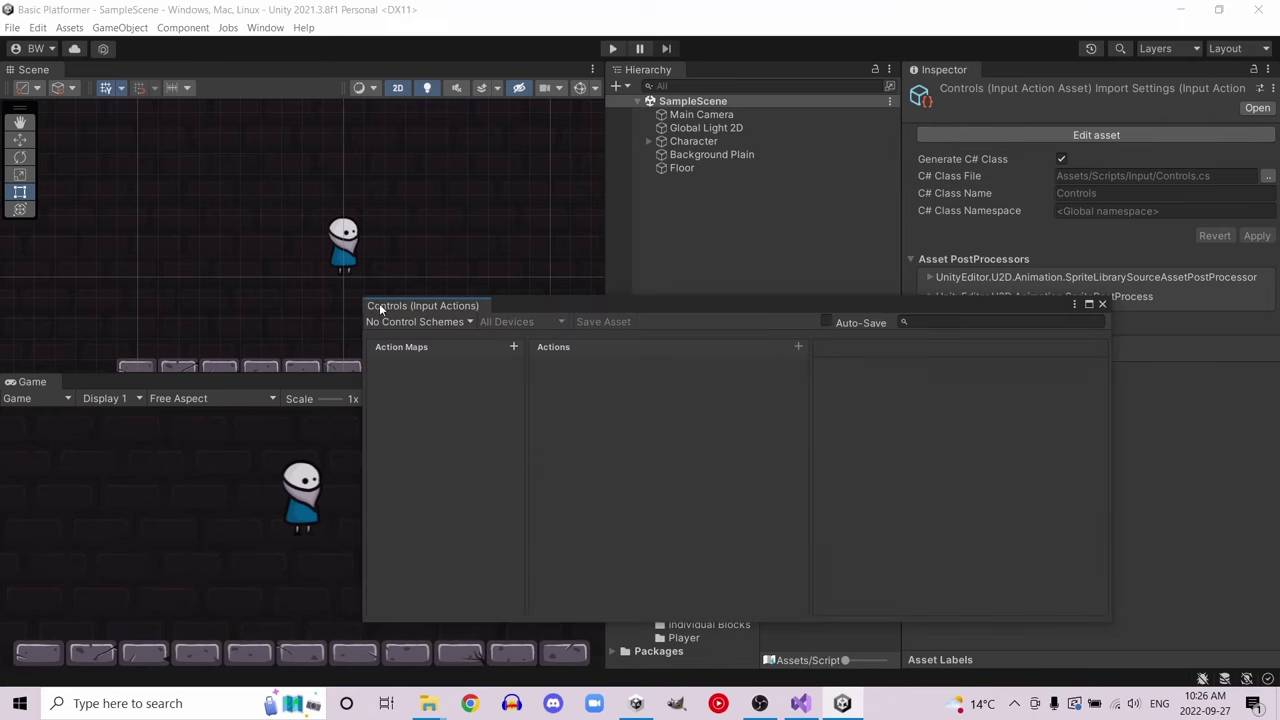
- Dock the action editor beside Scene and add a Keyboard control scheme
{"action": "left_click_drag", "start_coordinate": [380, 310], "coordinate": [99, 71]}
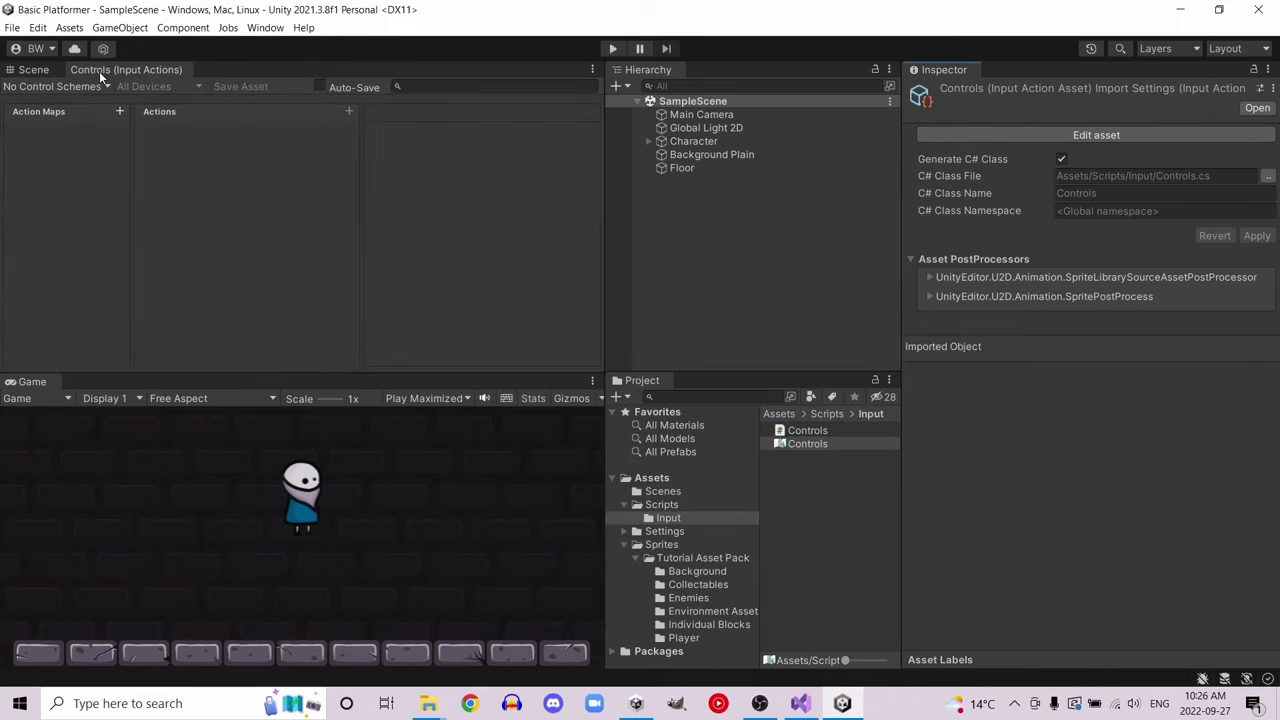
{"action": "left_click", "coordinate": [64, 87]}
{"action": "left_click", "coordinate": [104, 100]}
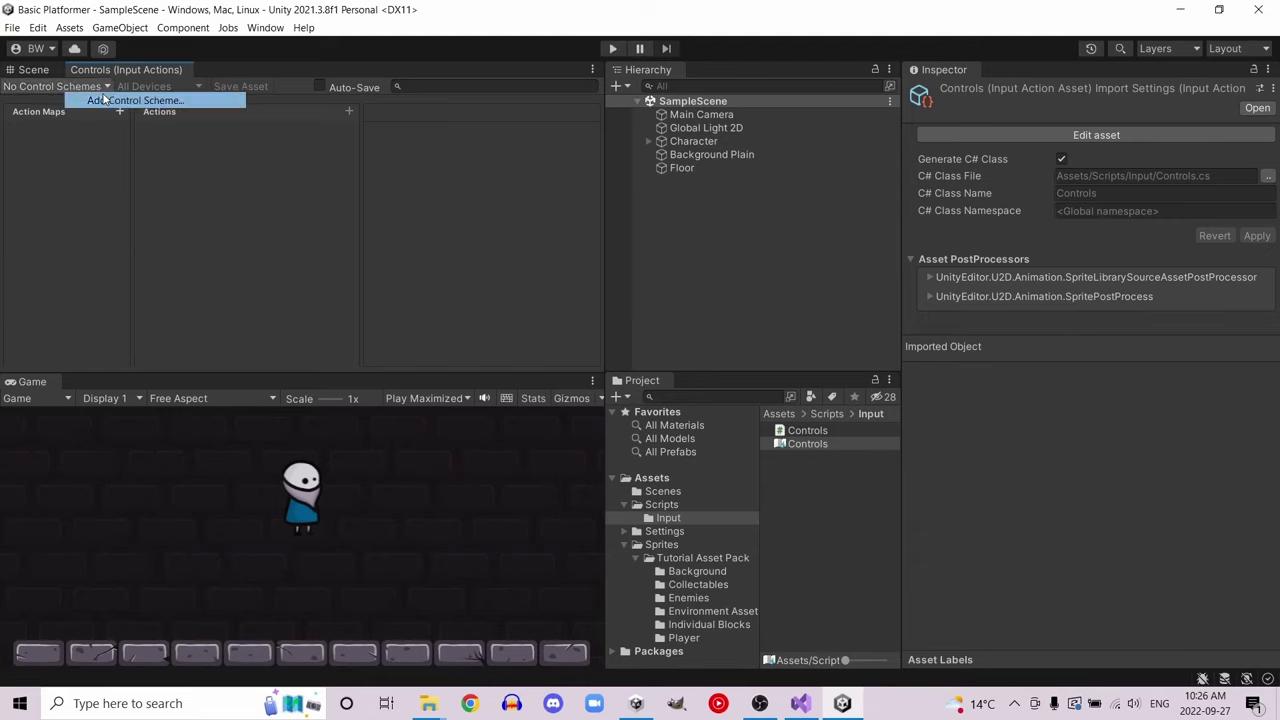
{"action": "type", "text": "Keyboard"}
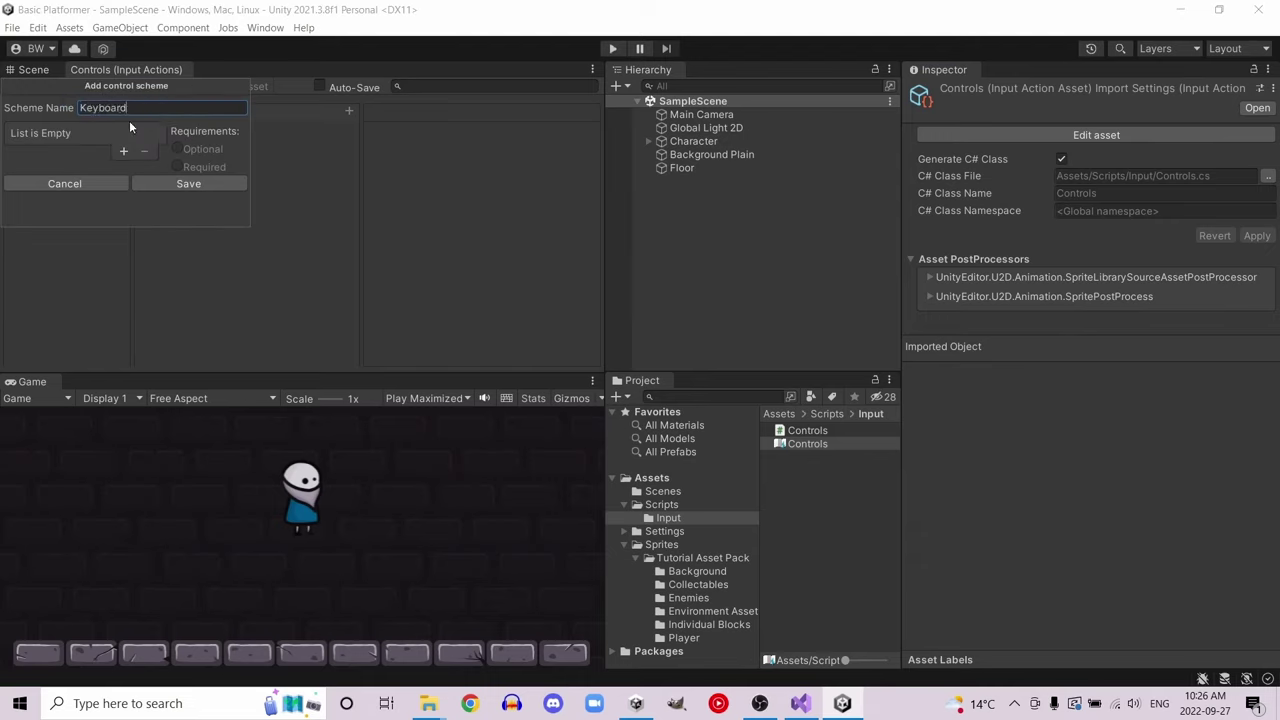
{"action": "left_click", "coordinate": [162, 183]}
- Add a second control scheme named Gamepad
{"action": "left_click", "coordinate": [62, 90]}
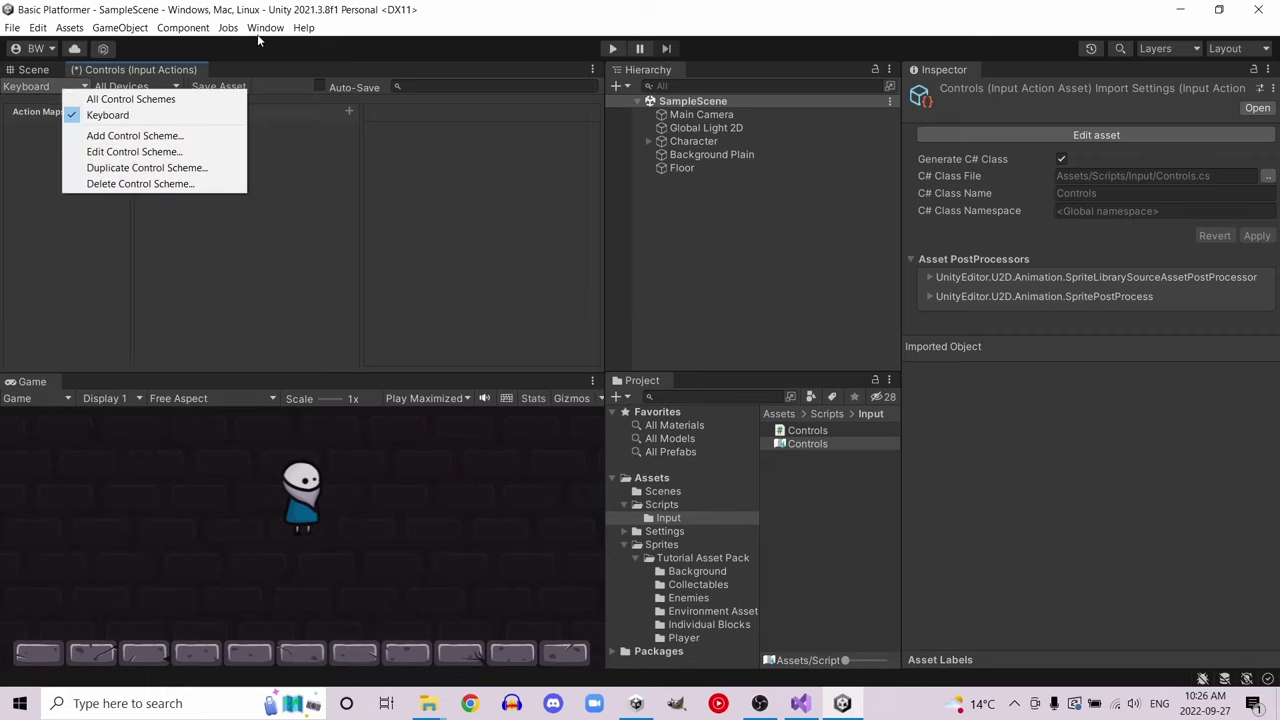
{"action": "left_click", "coordinate": [46, 82]}
{"action": "left_click", "coordinate": [44, 84]}
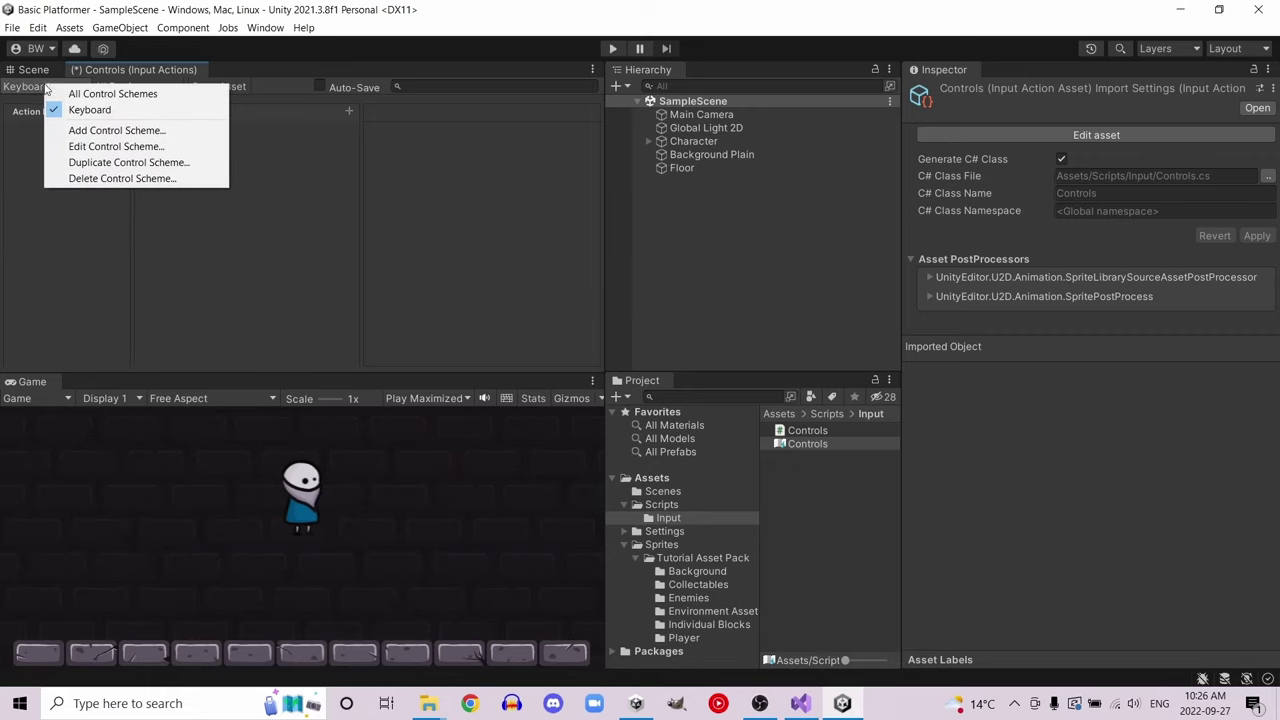
{"action": "left_click", "coordinate": [80, 131]}
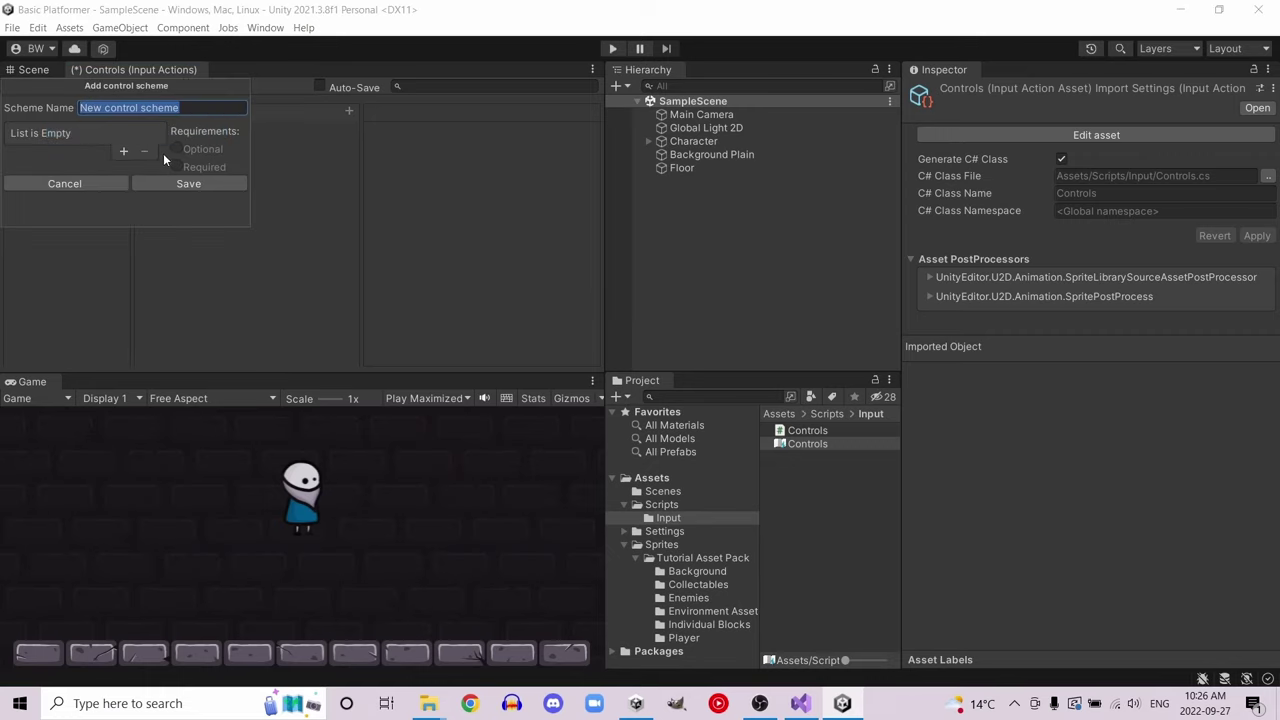
{"action": "type", "text": "Gamepad"}
{"action": "key", "text": "Escape"}
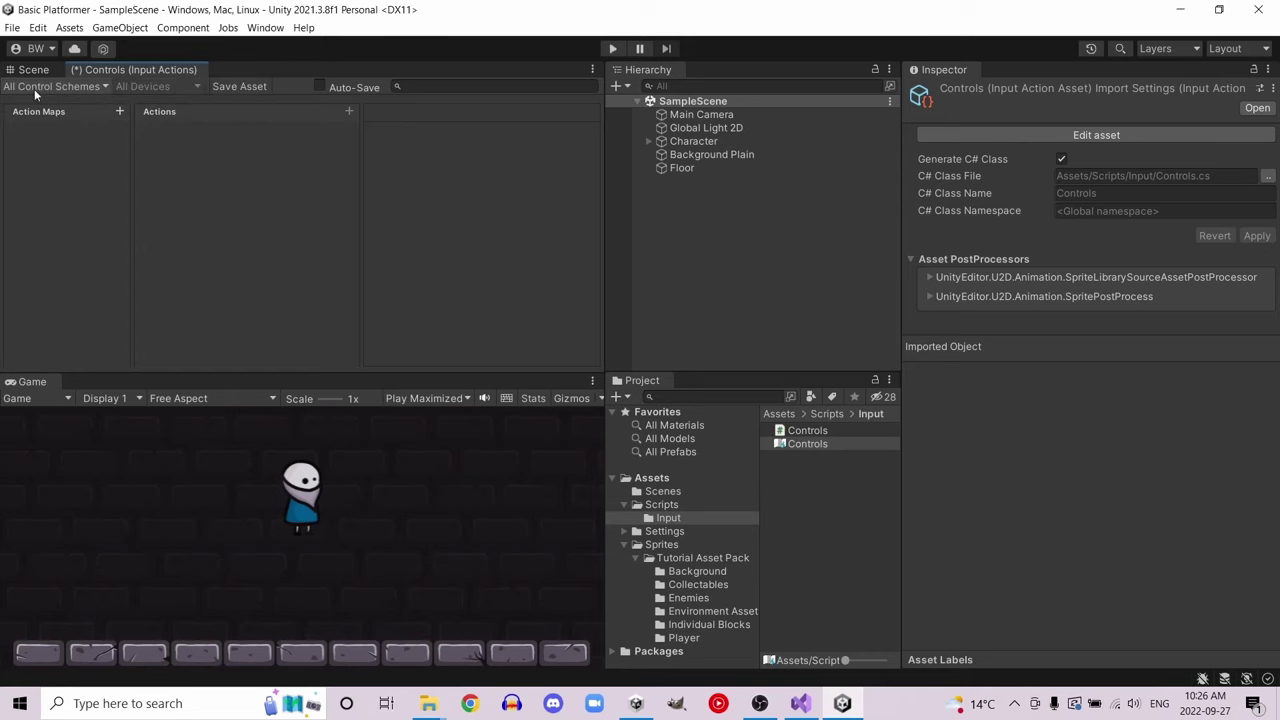
{"action": "left_click", "coordinate": [28, 88]}
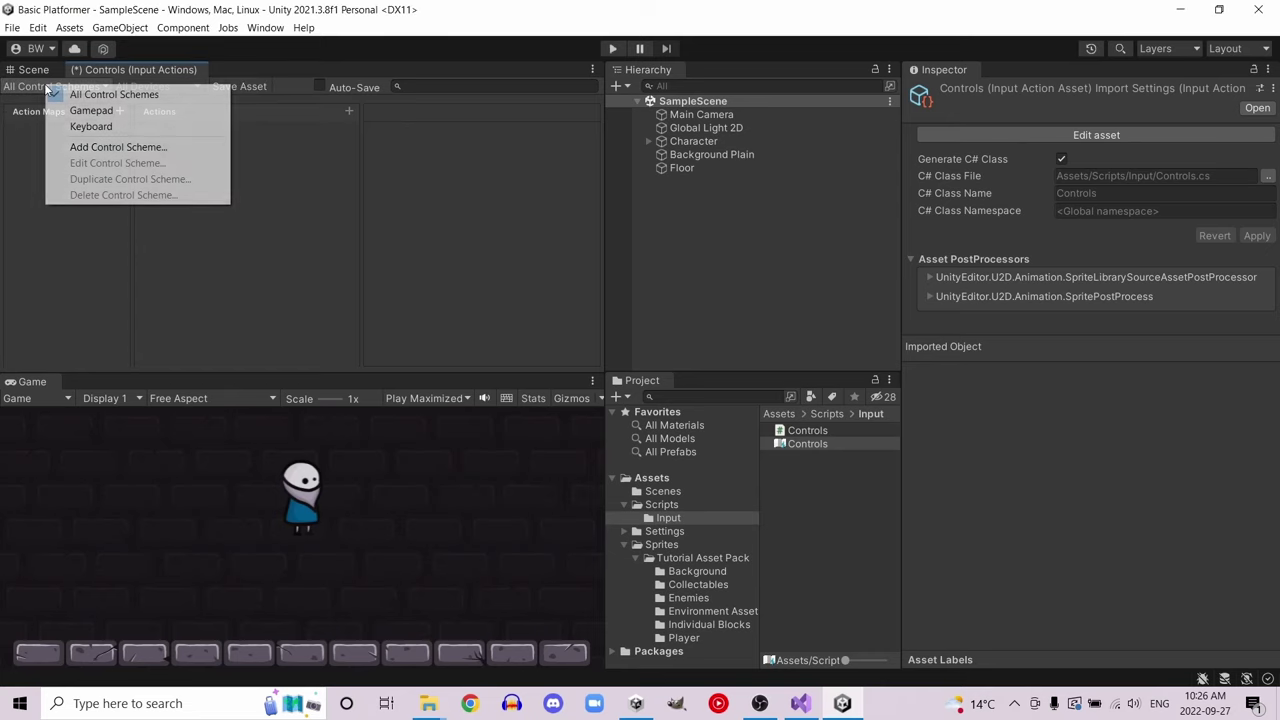
- Add an action map named Movement to Controls
{"action": "left_click", "coordinate": [130, 14]}
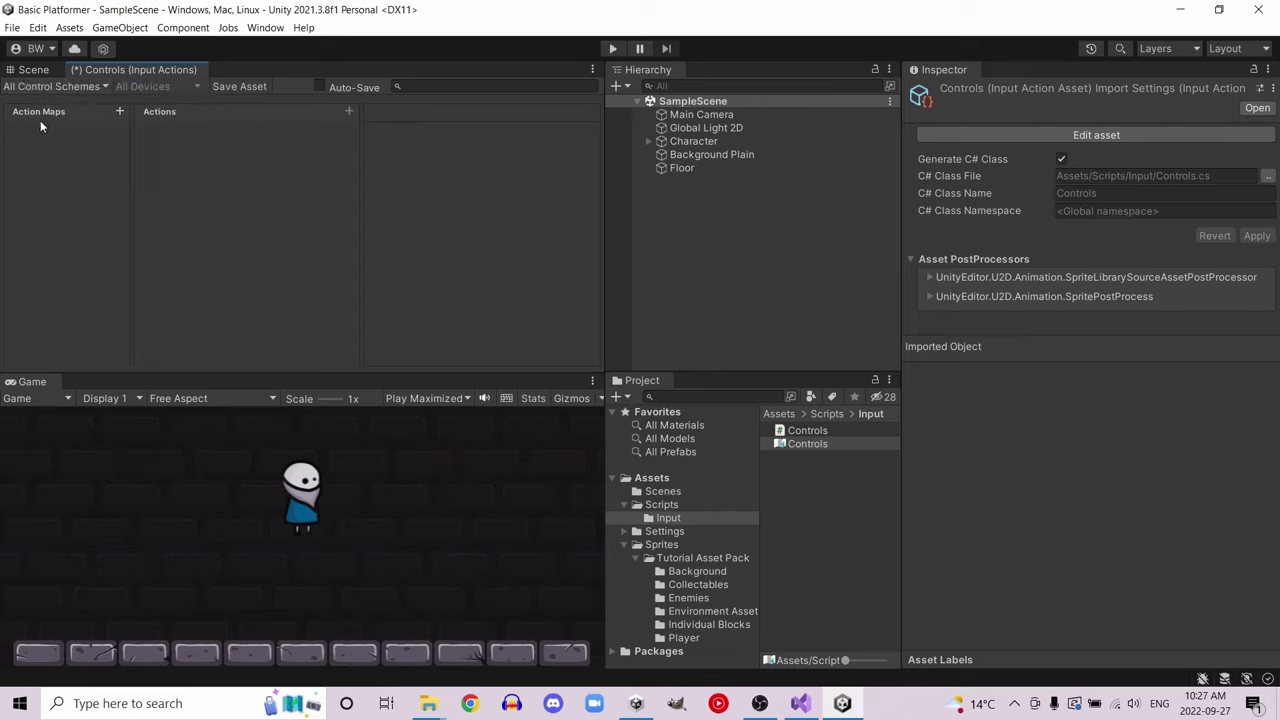
{"action": "left_click", "coordinate": [120, 111]}
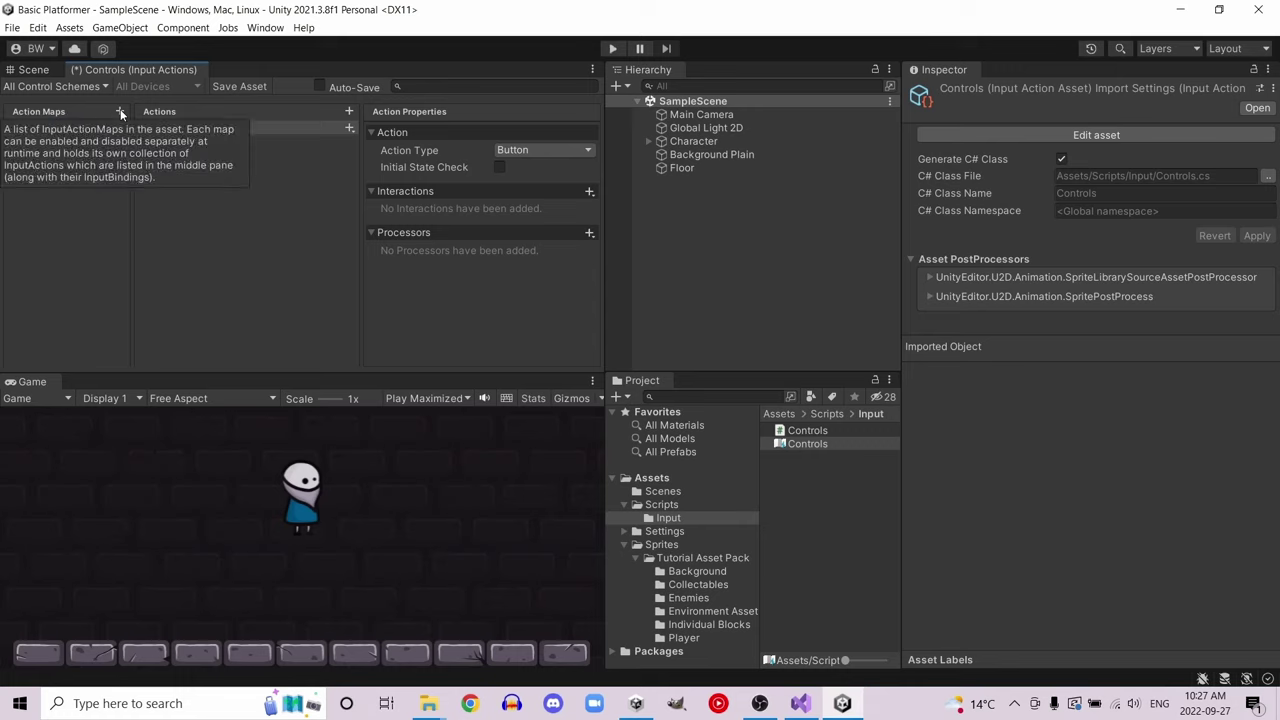
{"action": "type", "text": "Movement"}
{"action": "key", "text": "Return"}
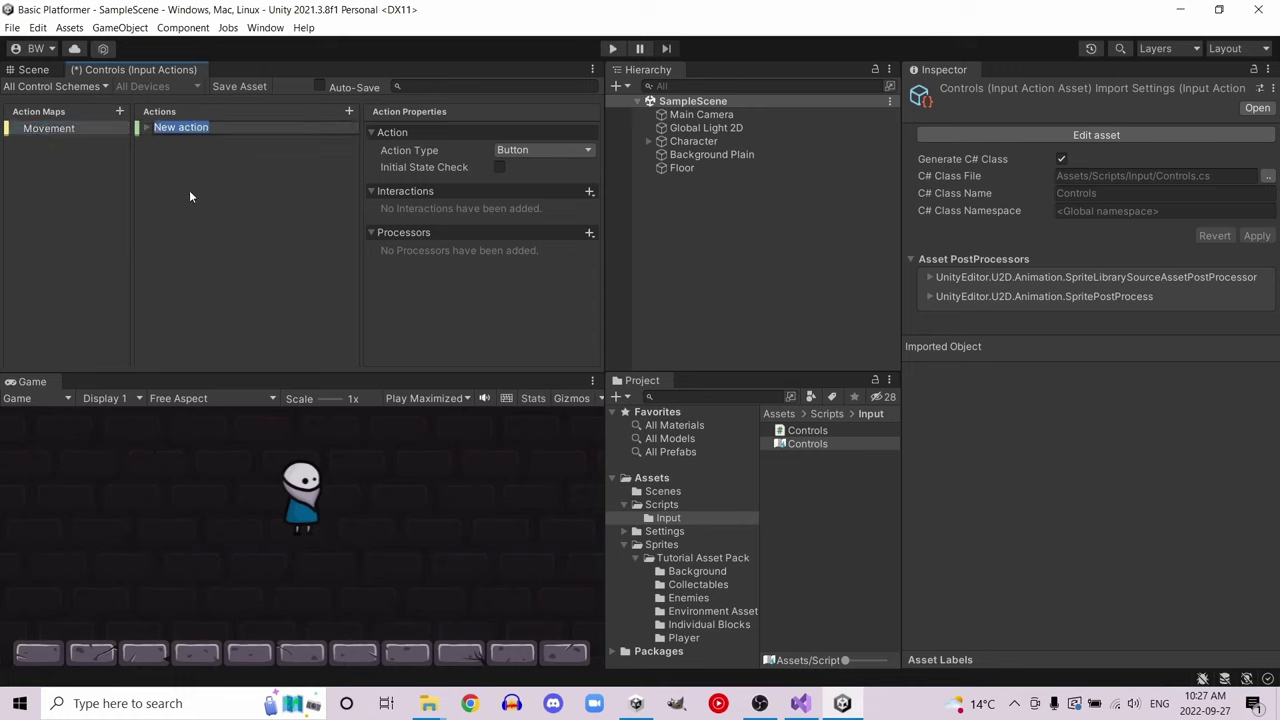
- Name the map's action Move and set its action type to Pass Through
{"action": "type", "text": "Move"}
{"action": "key", "text": "Return"}
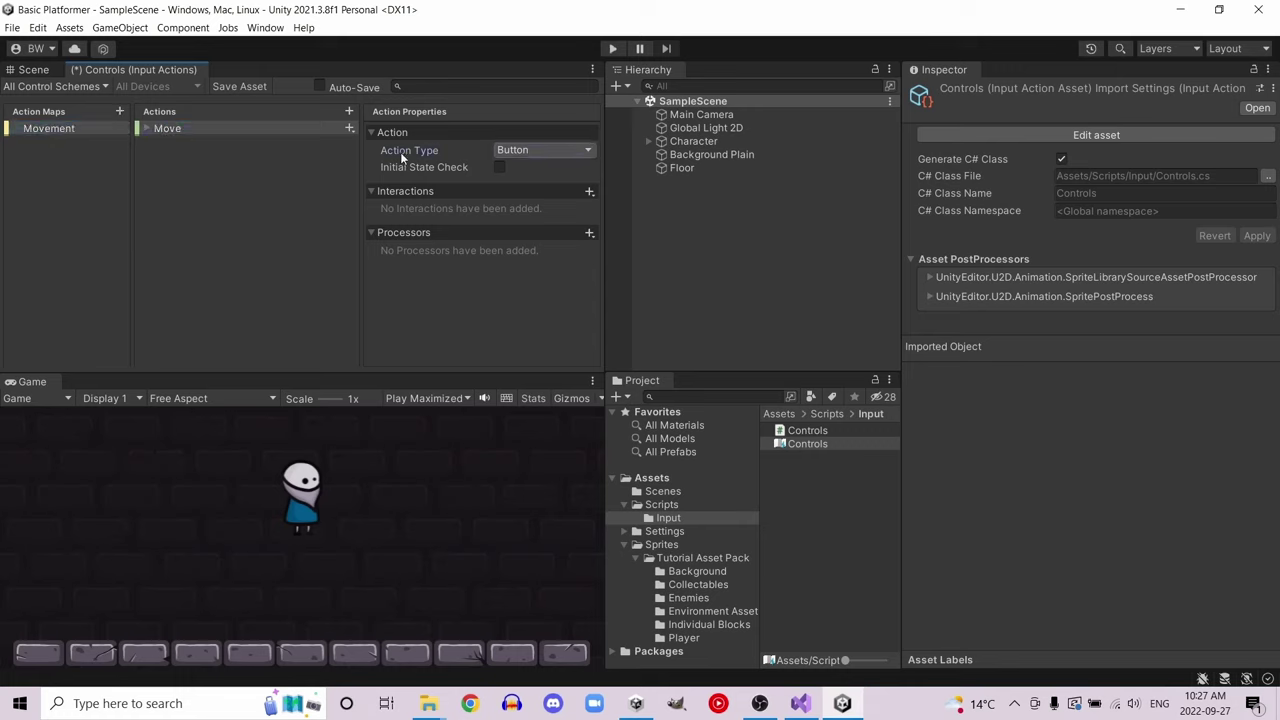
{"action": "left_click", "coordinate": [503, 150]}
{"action": "left_click", "coordinate": [530, 200]}
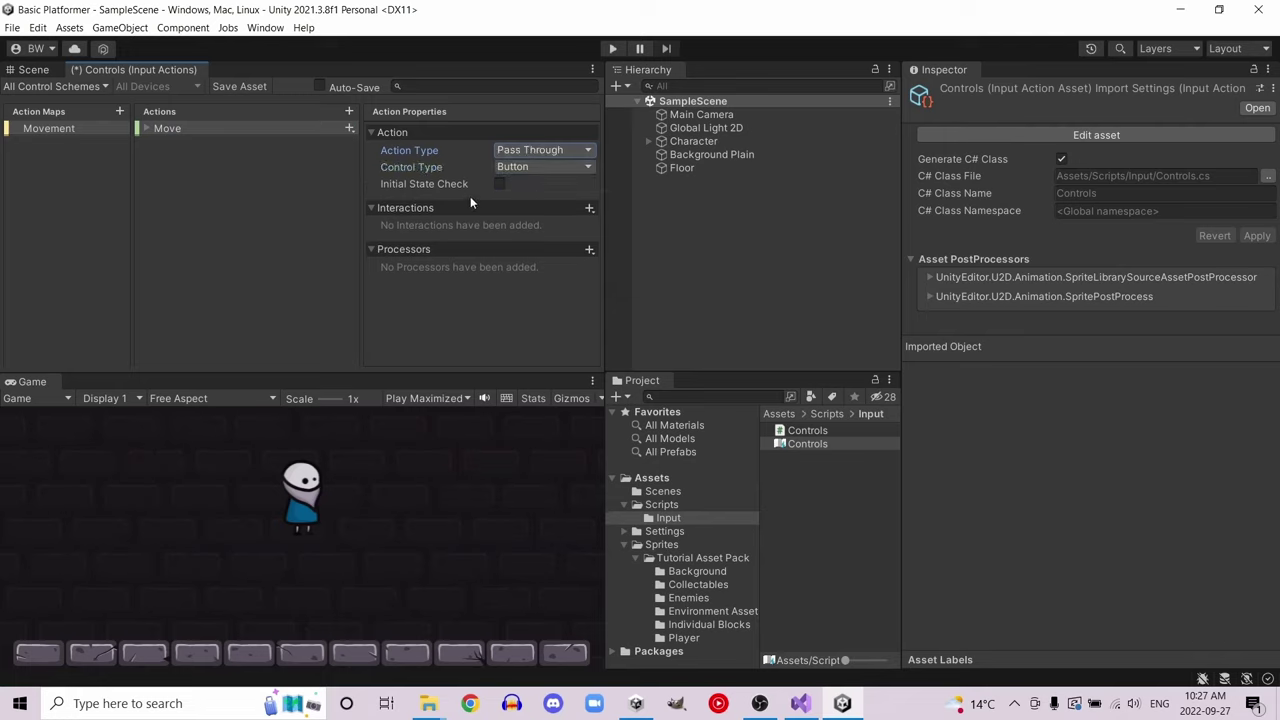